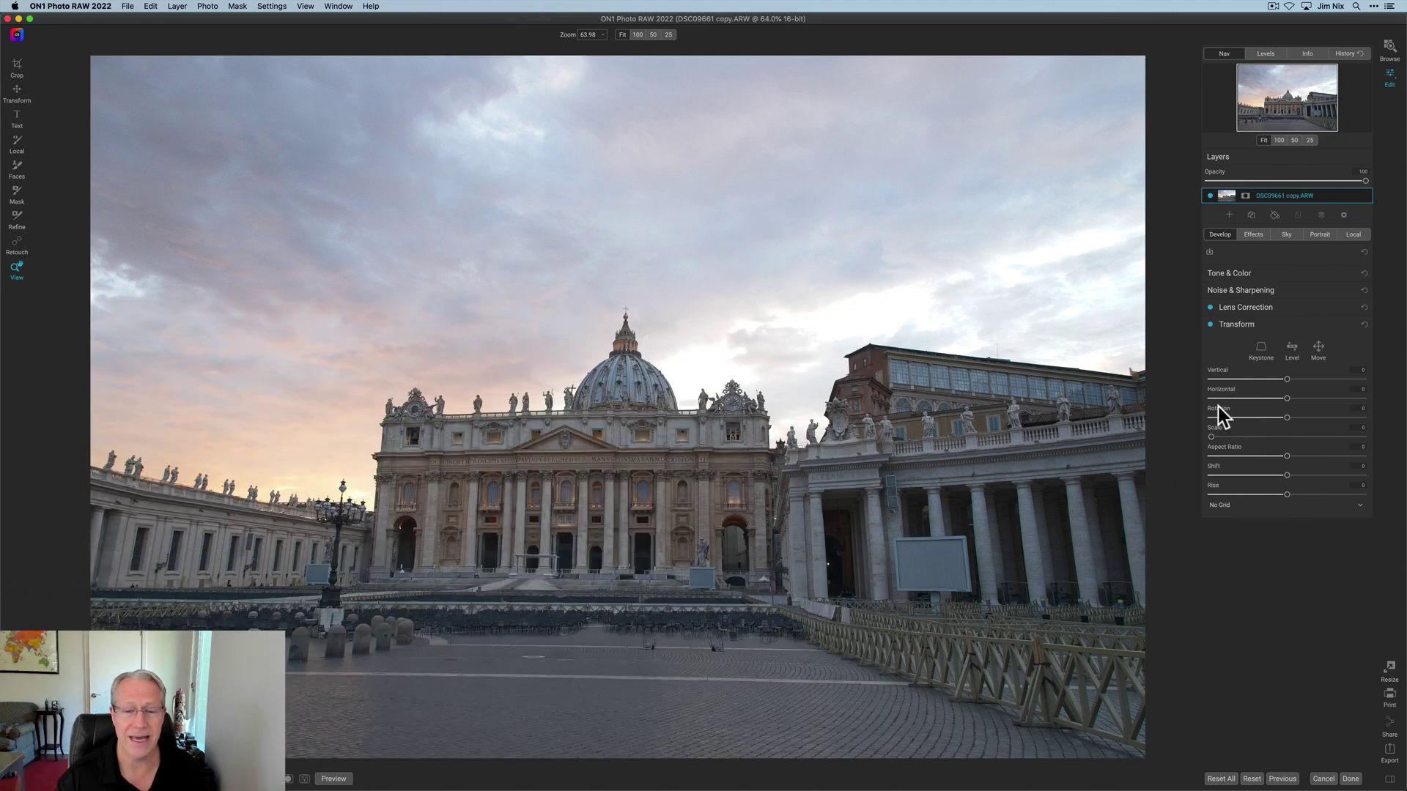
Apply a keystone correction, widening the bottom-right corner so the basilica's verticals stand straight
click(1261, 348)
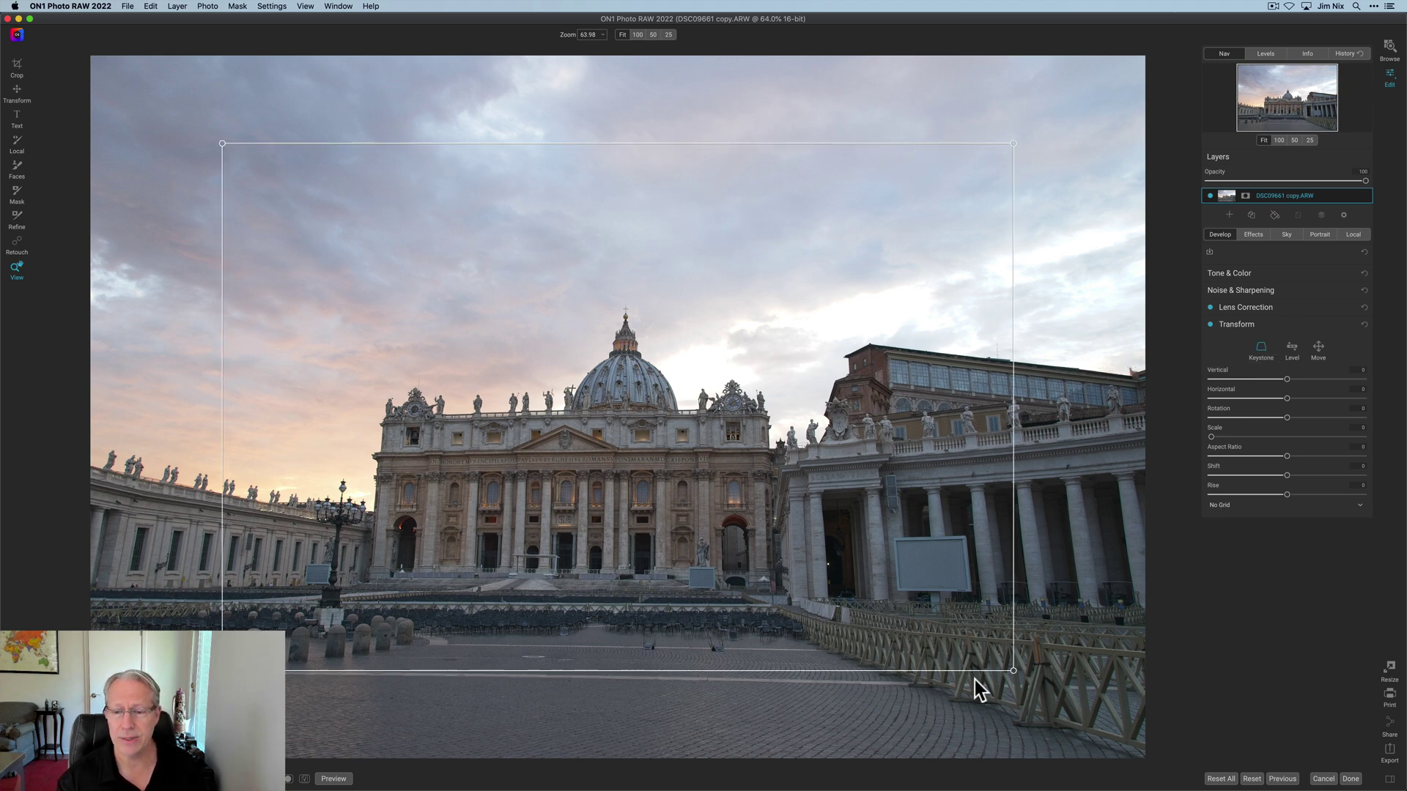
drag(1014, 670, 1078, 686)
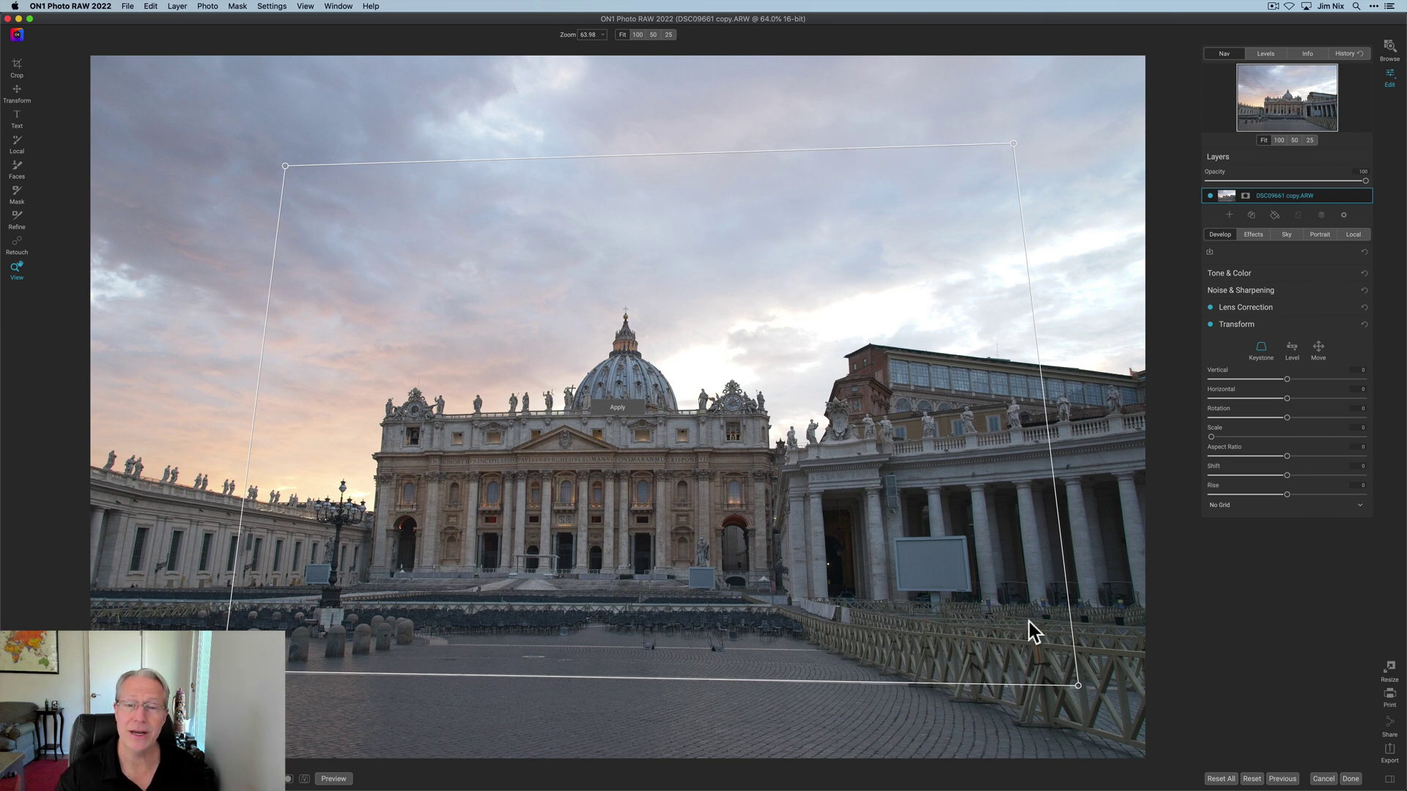
key(Return)
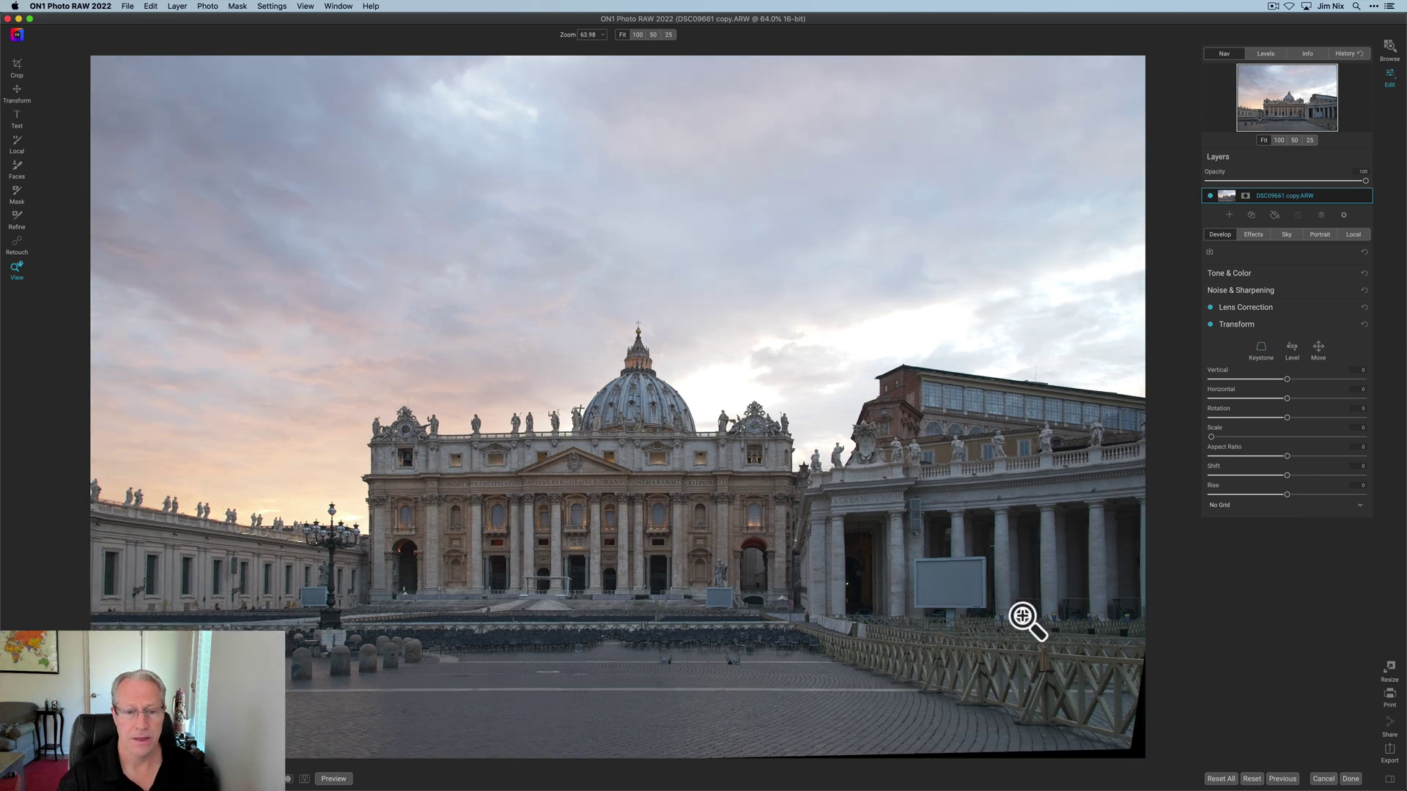
Crop to a 16:9 ratio, pulling the left and right edges inward and repositioning the photo
click(15, 66)
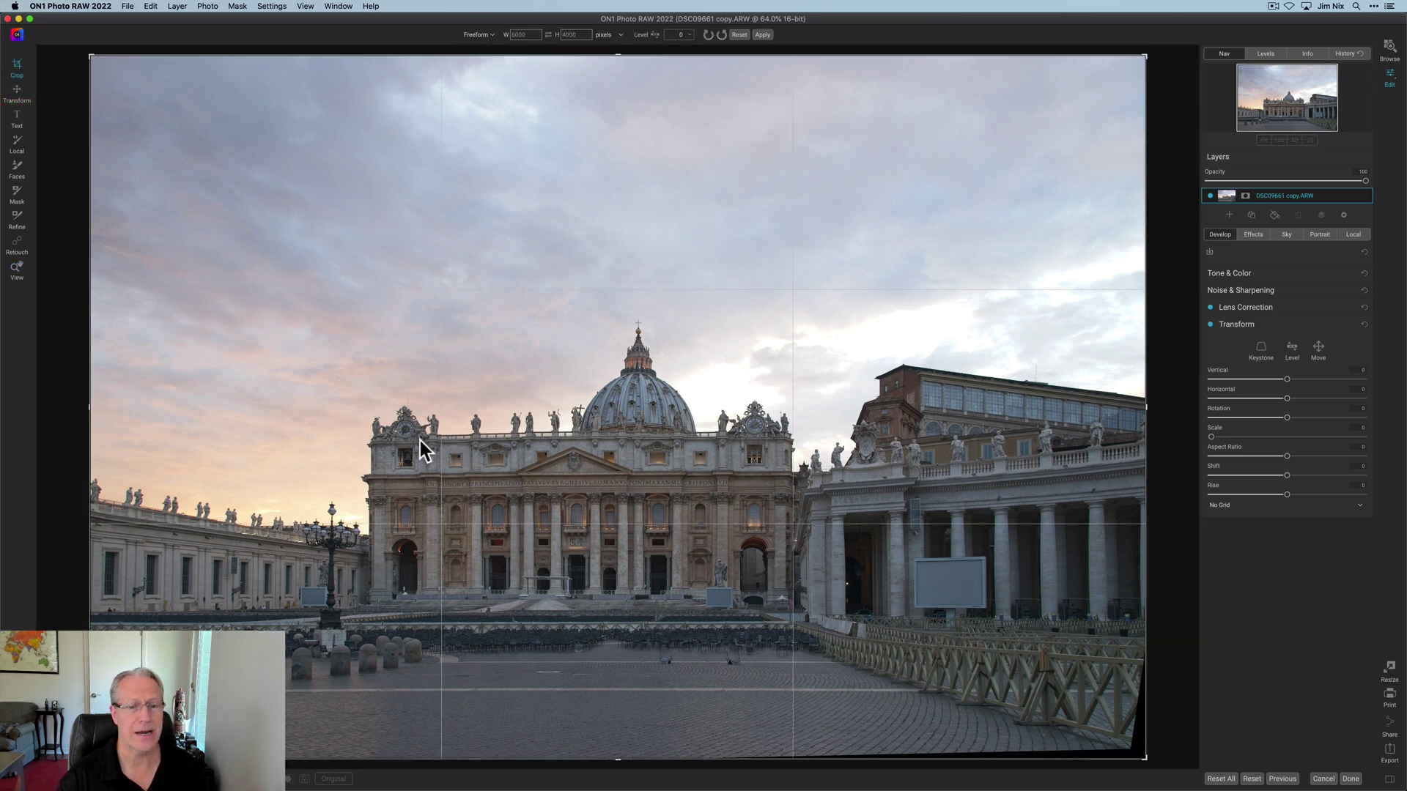
click(480, 35)
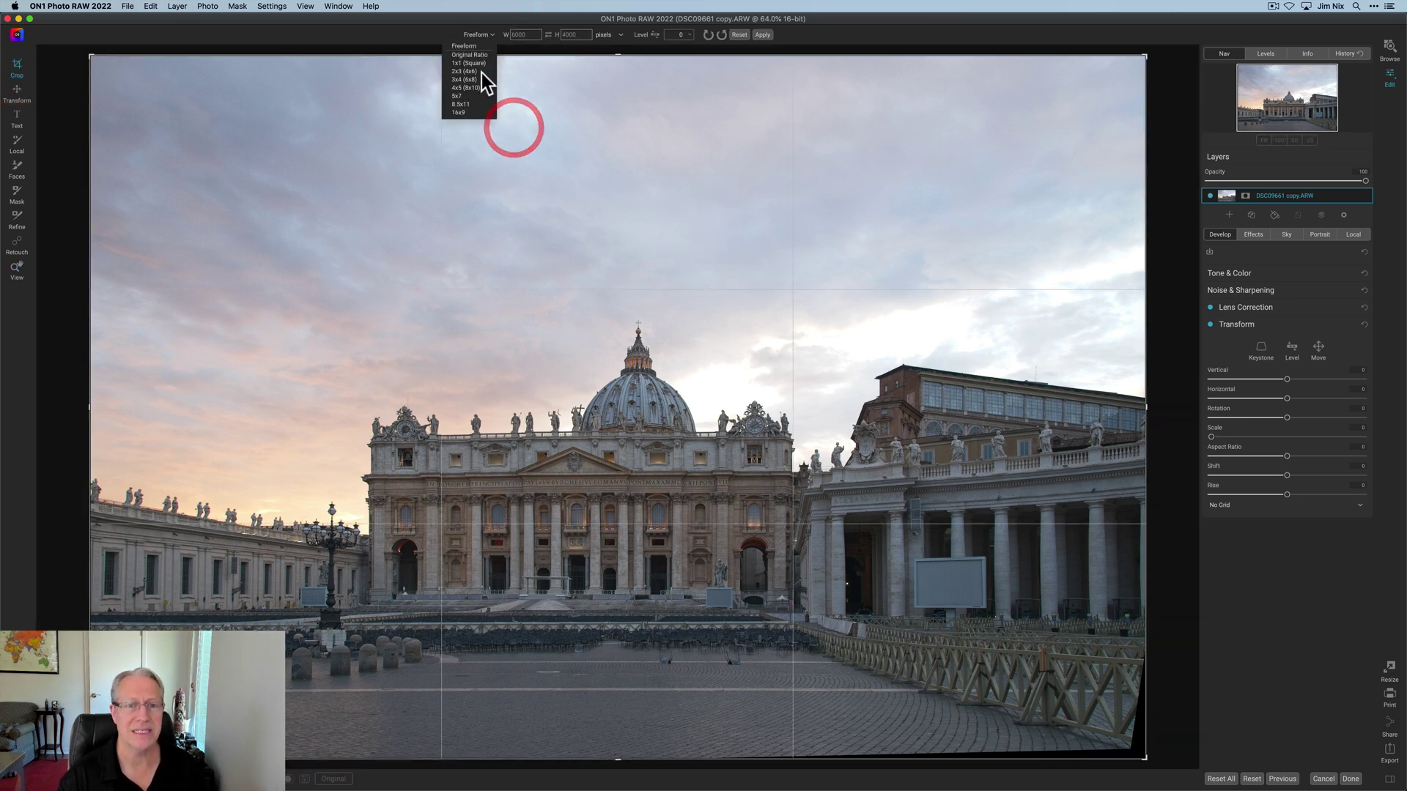
click(476, 111)
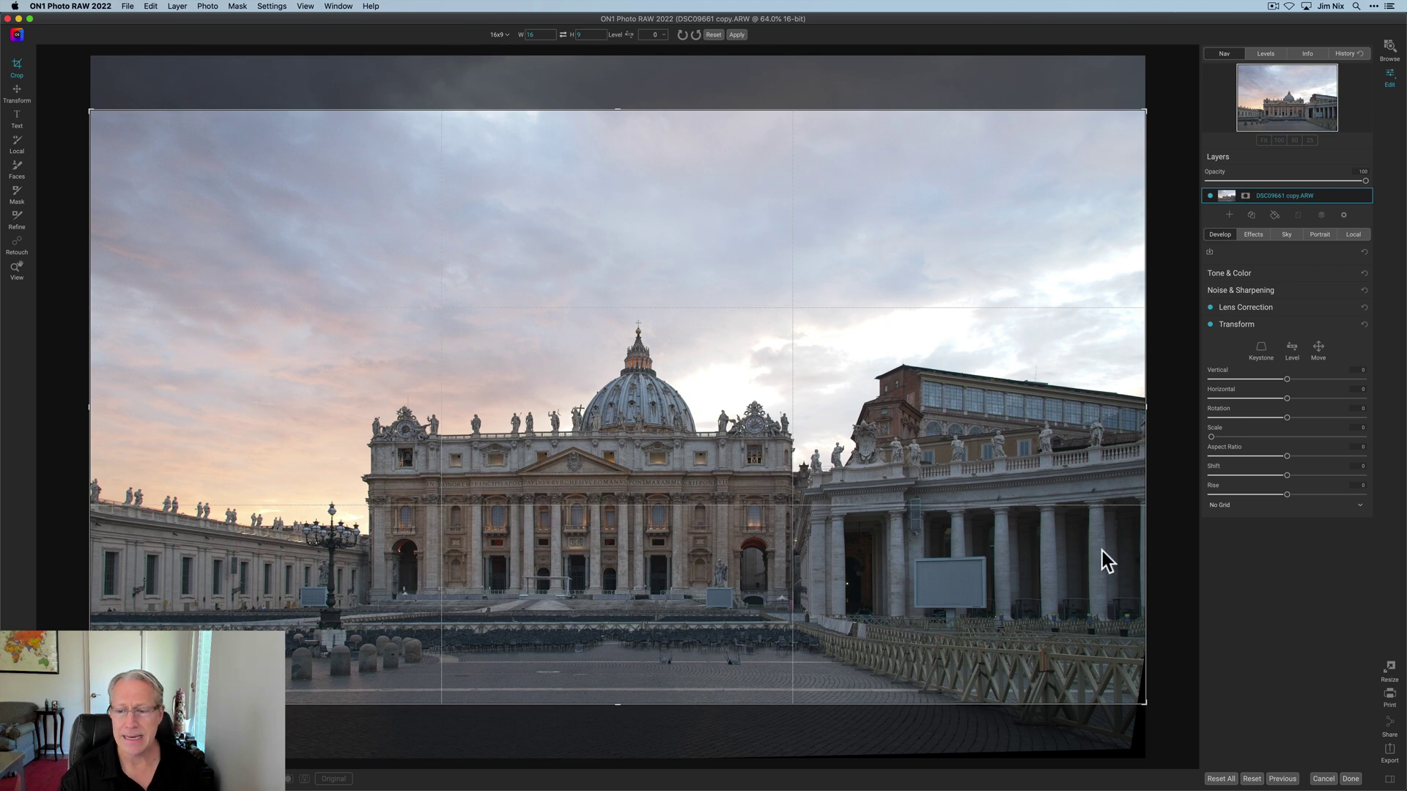
drag(1146, 410, 1140, 414)
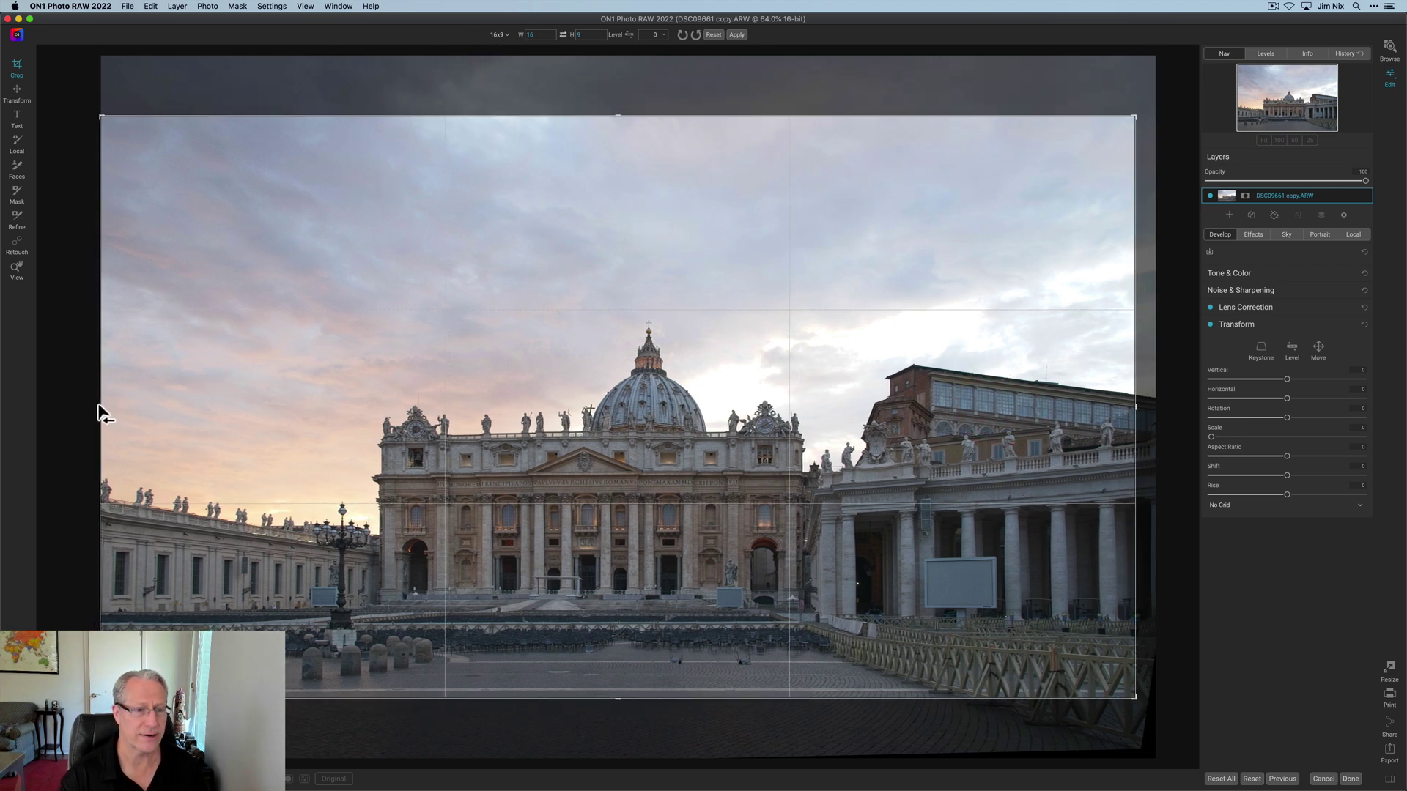
drag(103, 406, 110, 408)
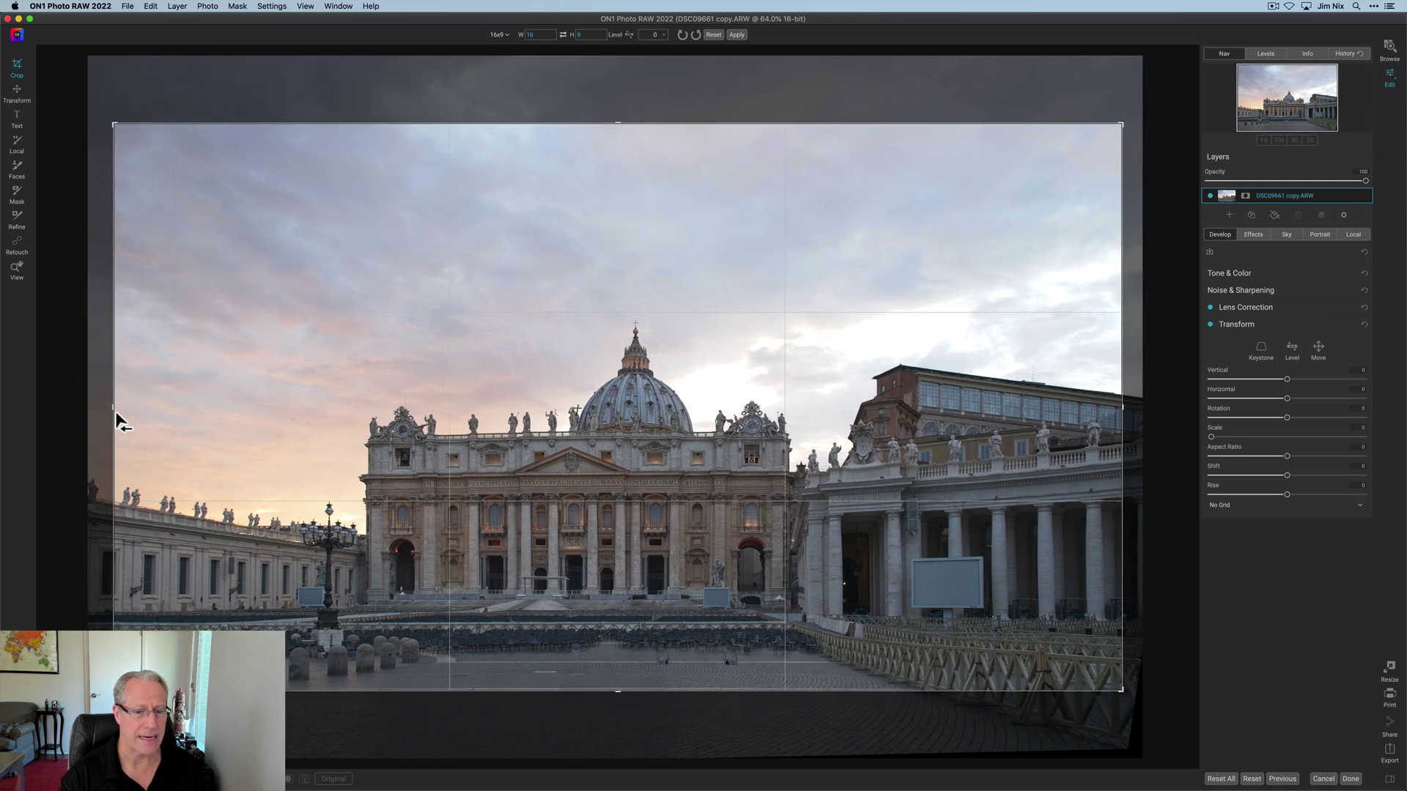
drag(577, 573, 606, 531)
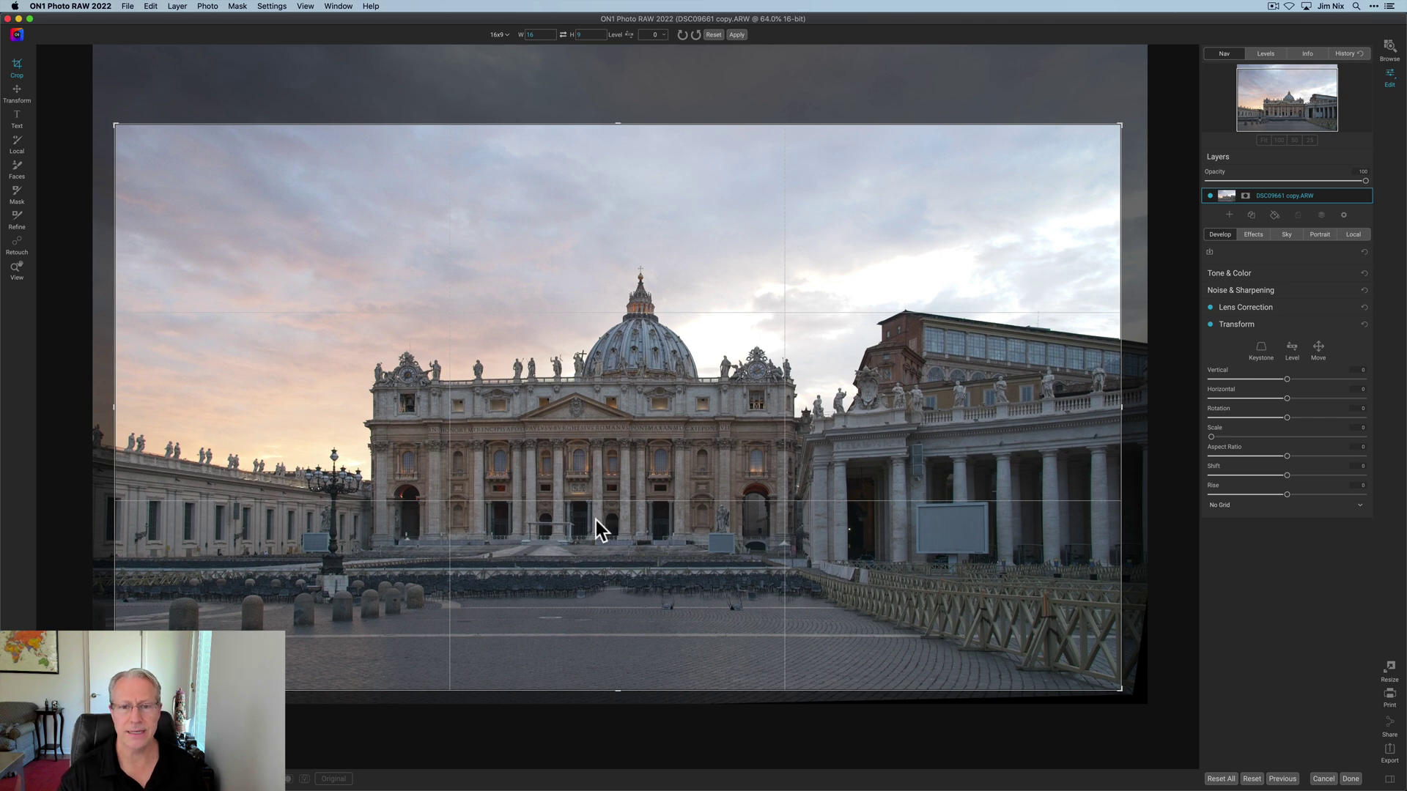
key(z)
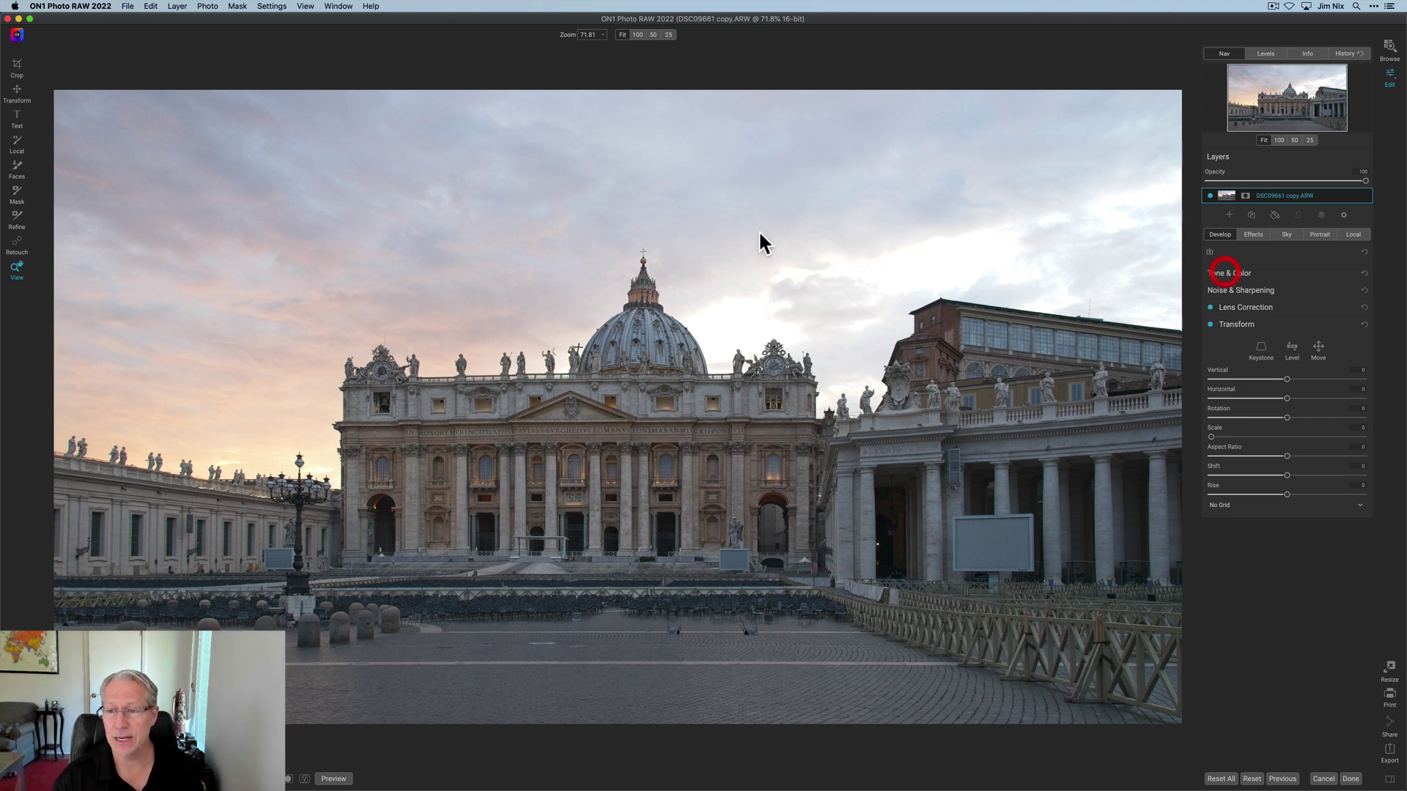
Set Tone & Color Contrast 19, Highlights -22, Midtones -5, then compare before and after
click(1225, 271)
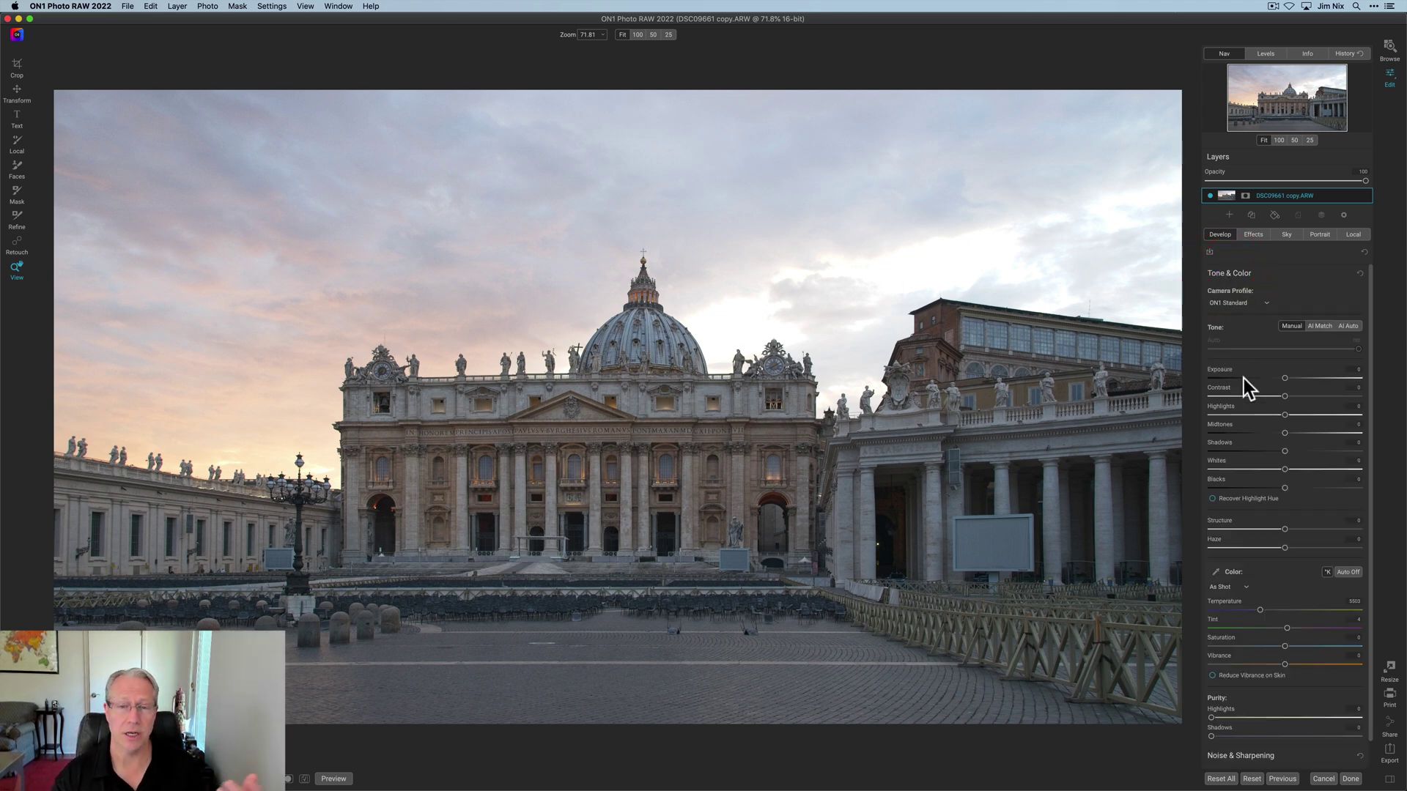
click(1286, 395)
drag(1293, 395, 1300, 396)
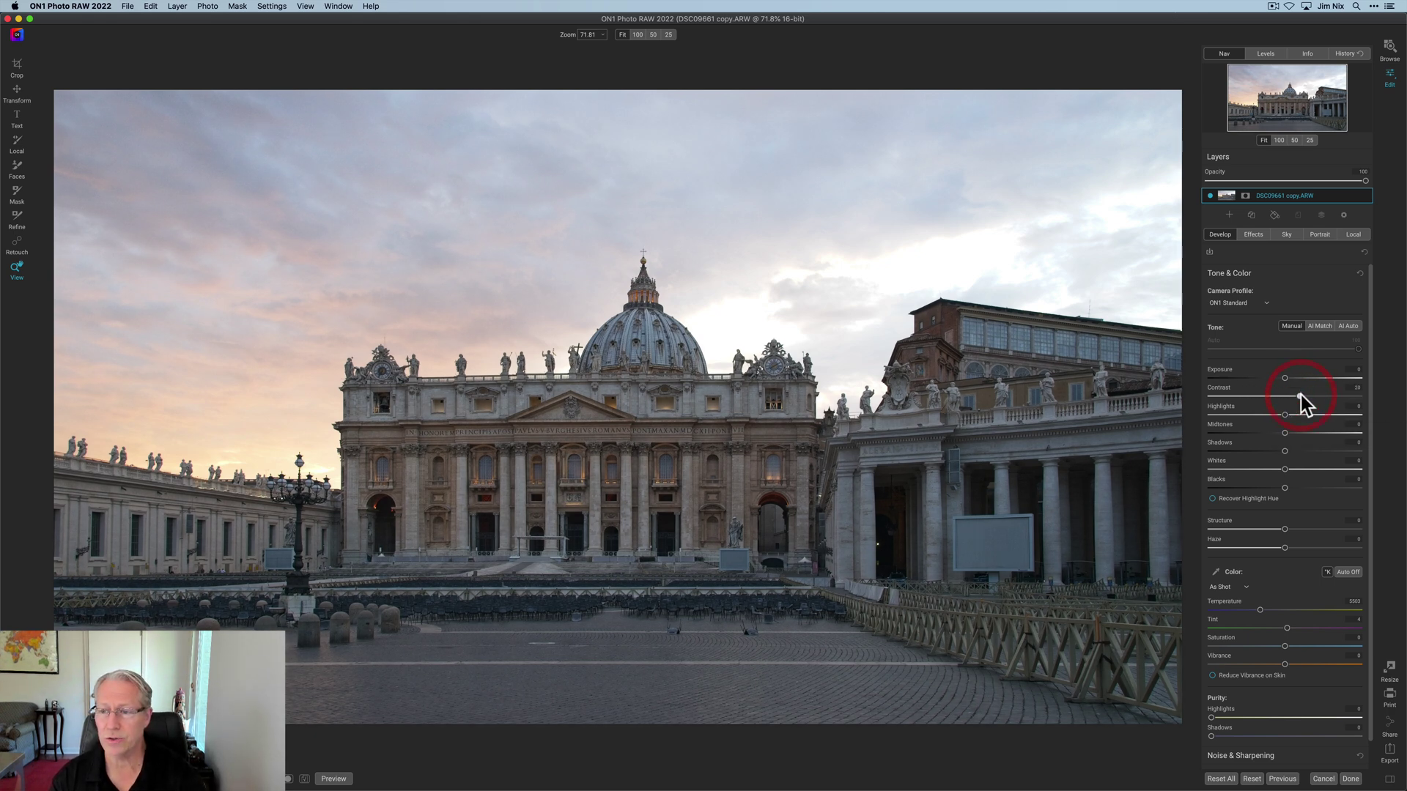
click(1284, 415)
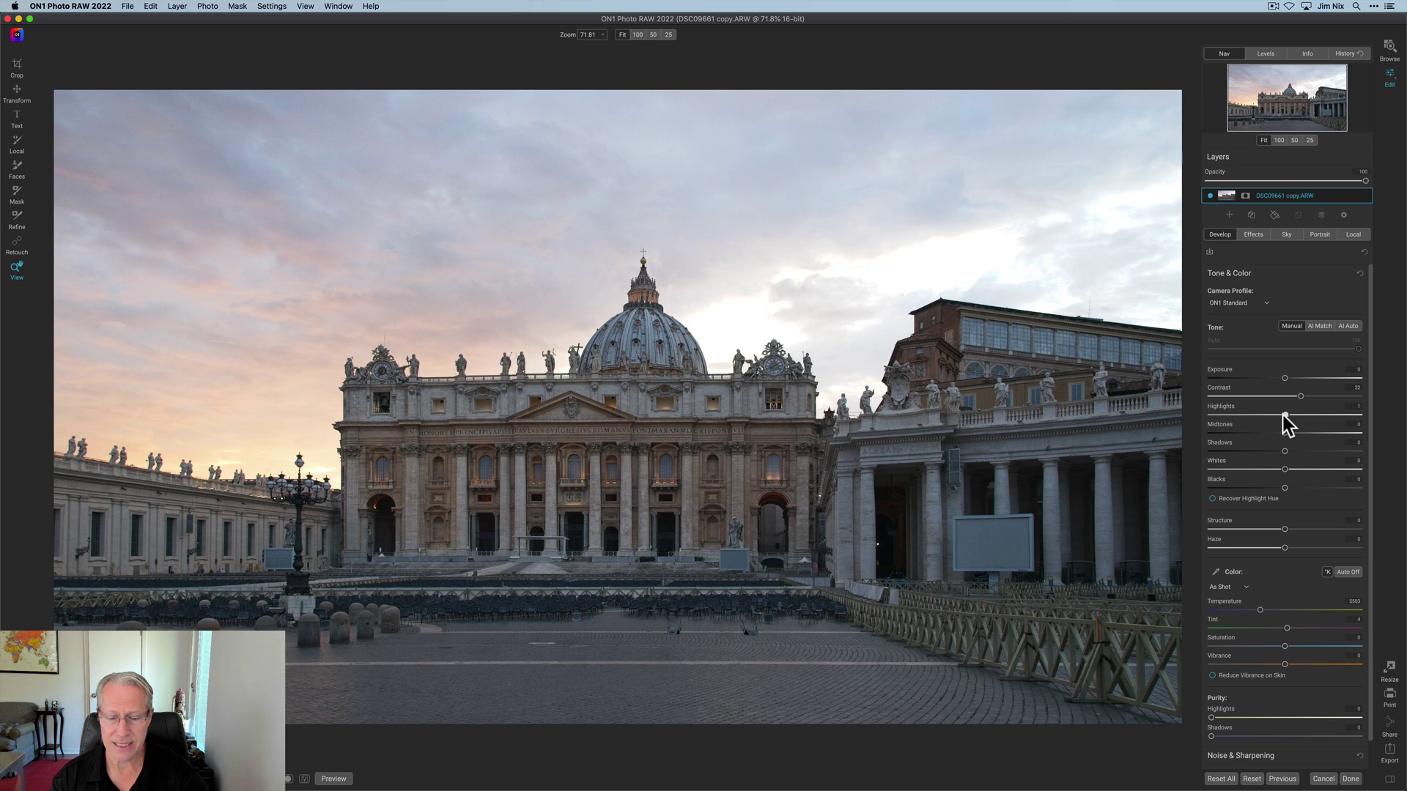
drag(1274, 416, 1268, 416)
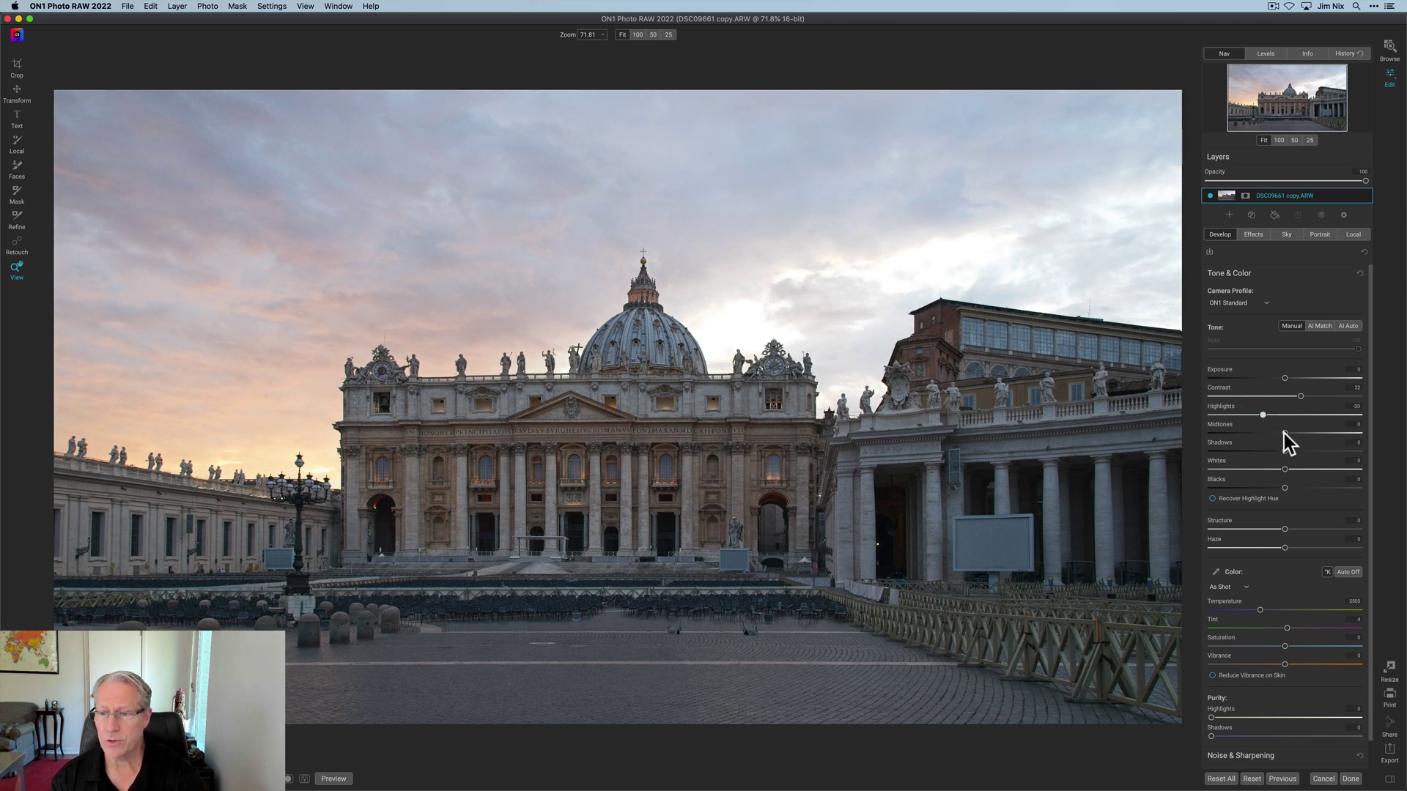
drag(1281, 432, 1280, 434)
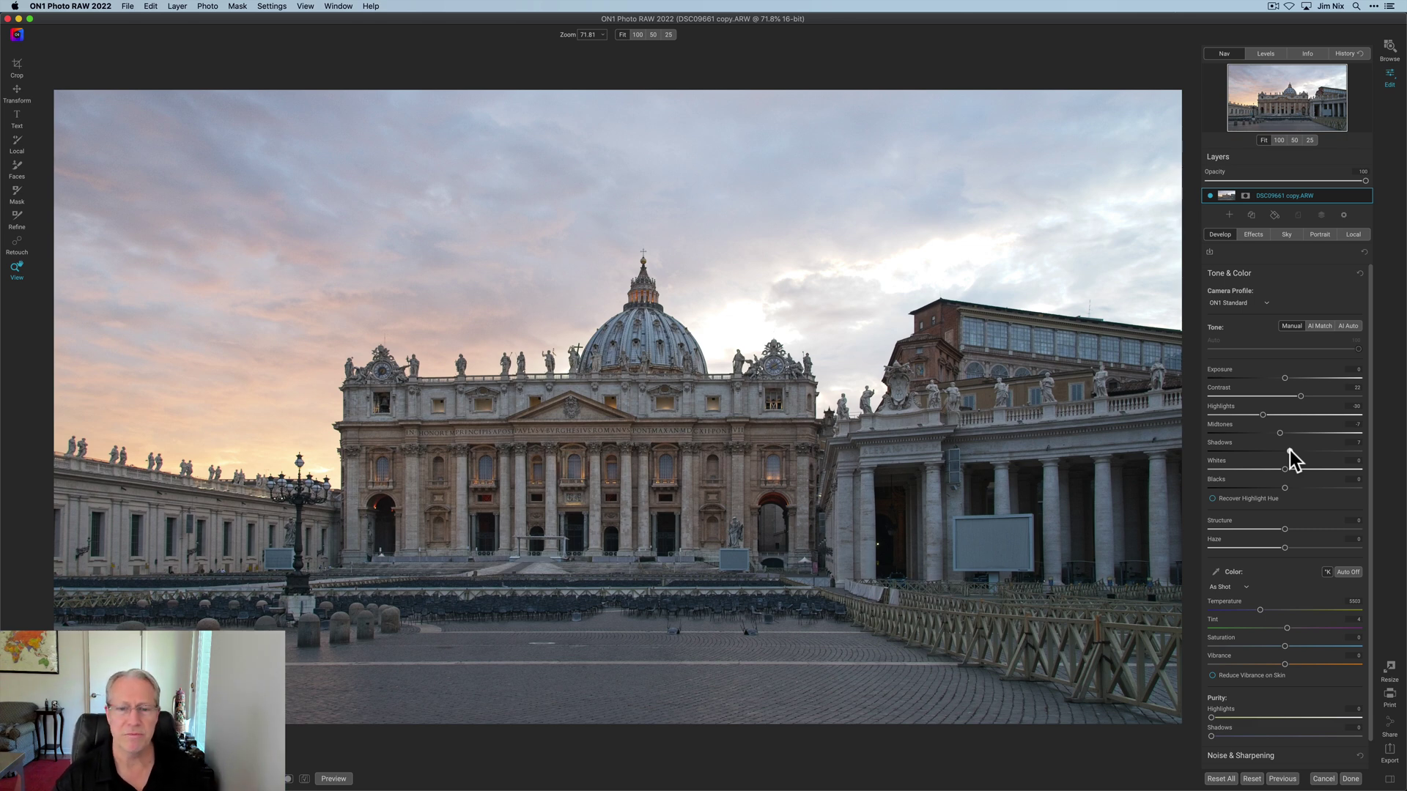
key(backslash)
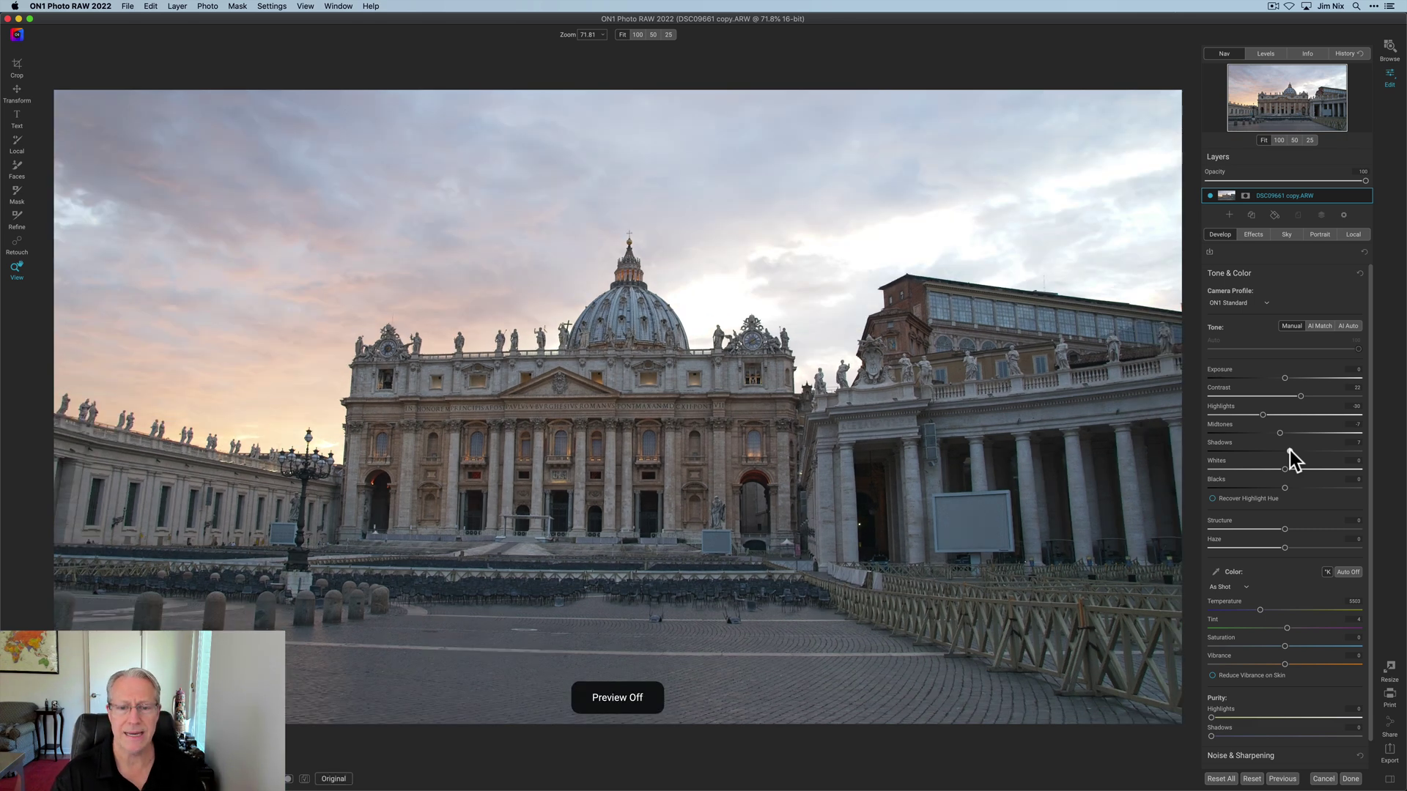
key(backslash)
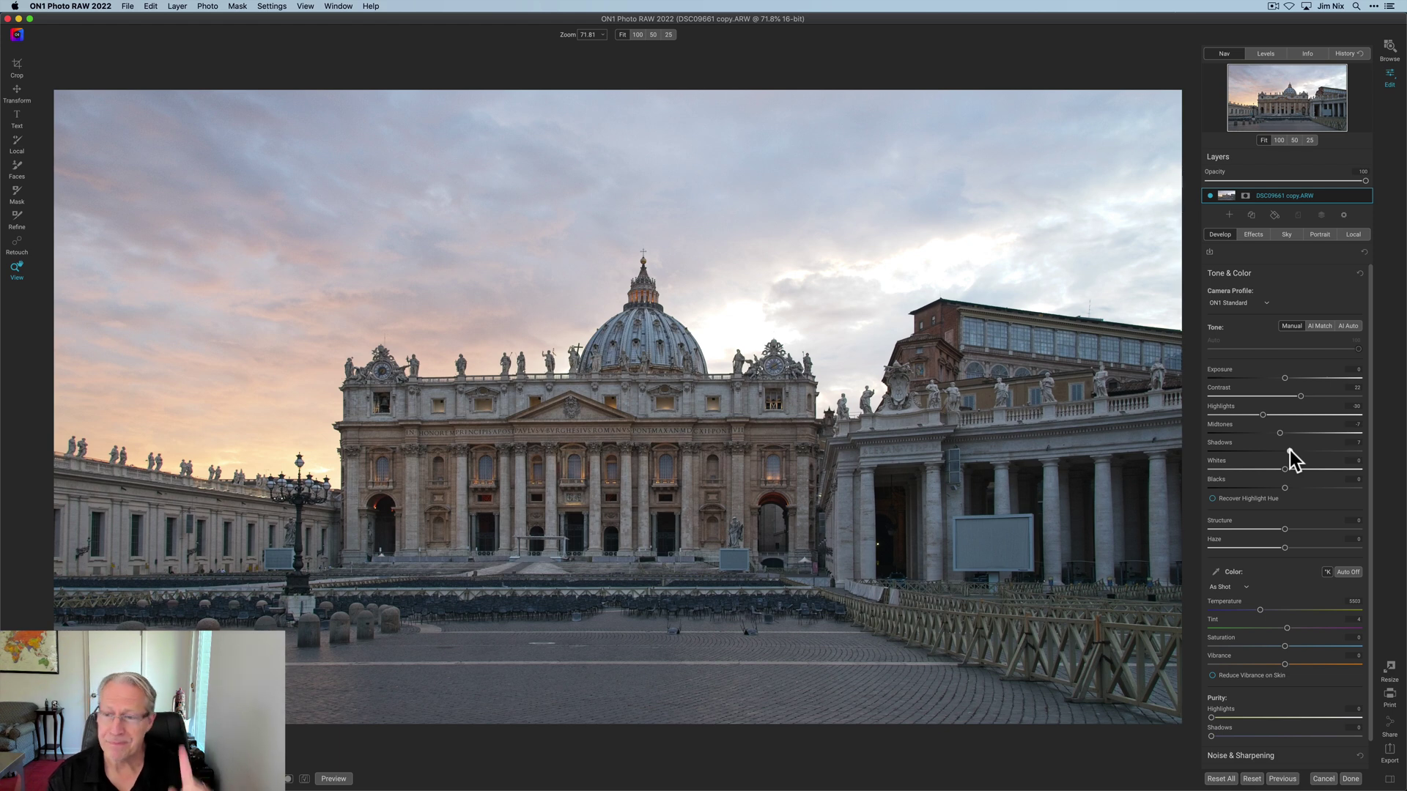
Add a Dynamic Contrast filter from the effects filter list
click(1253, 235)
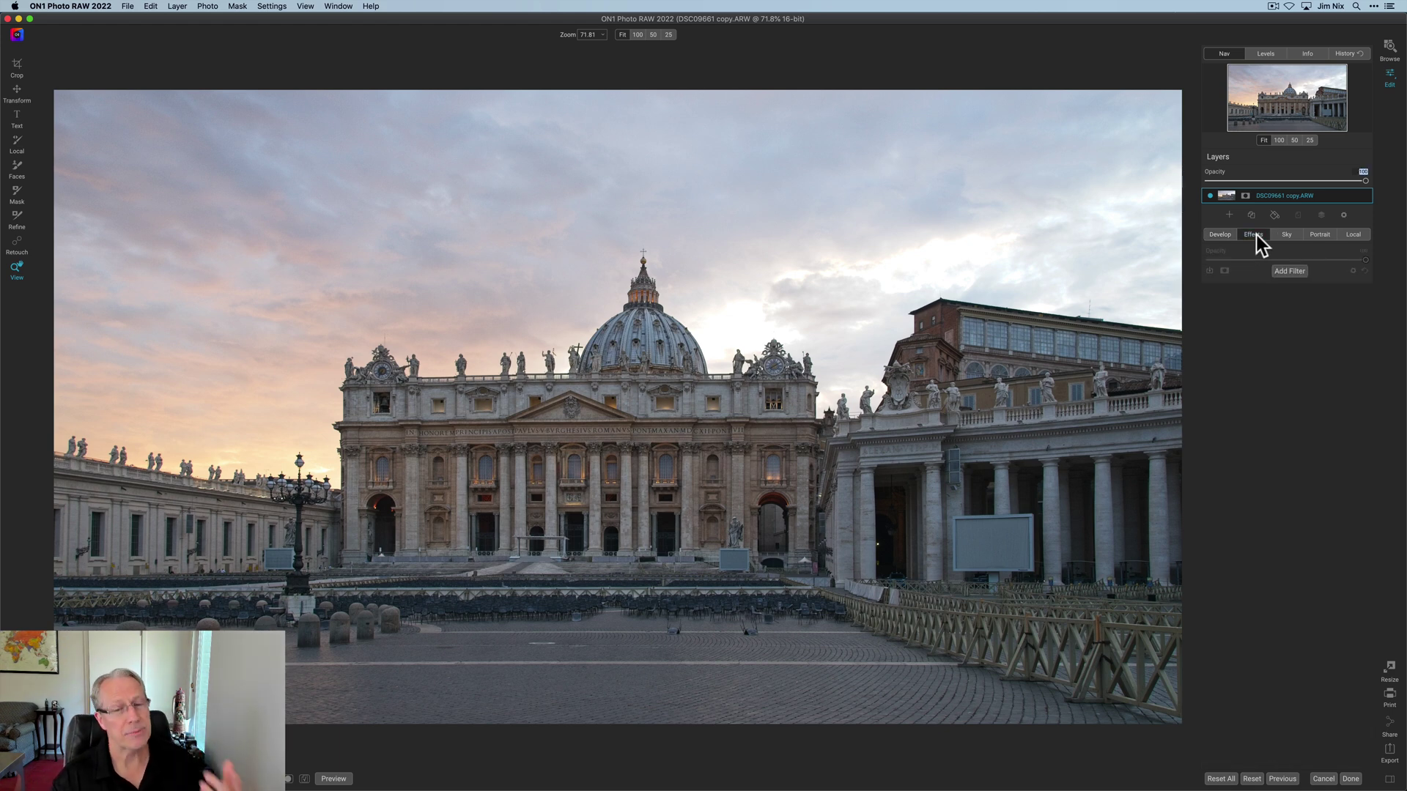
click(1289, 271)
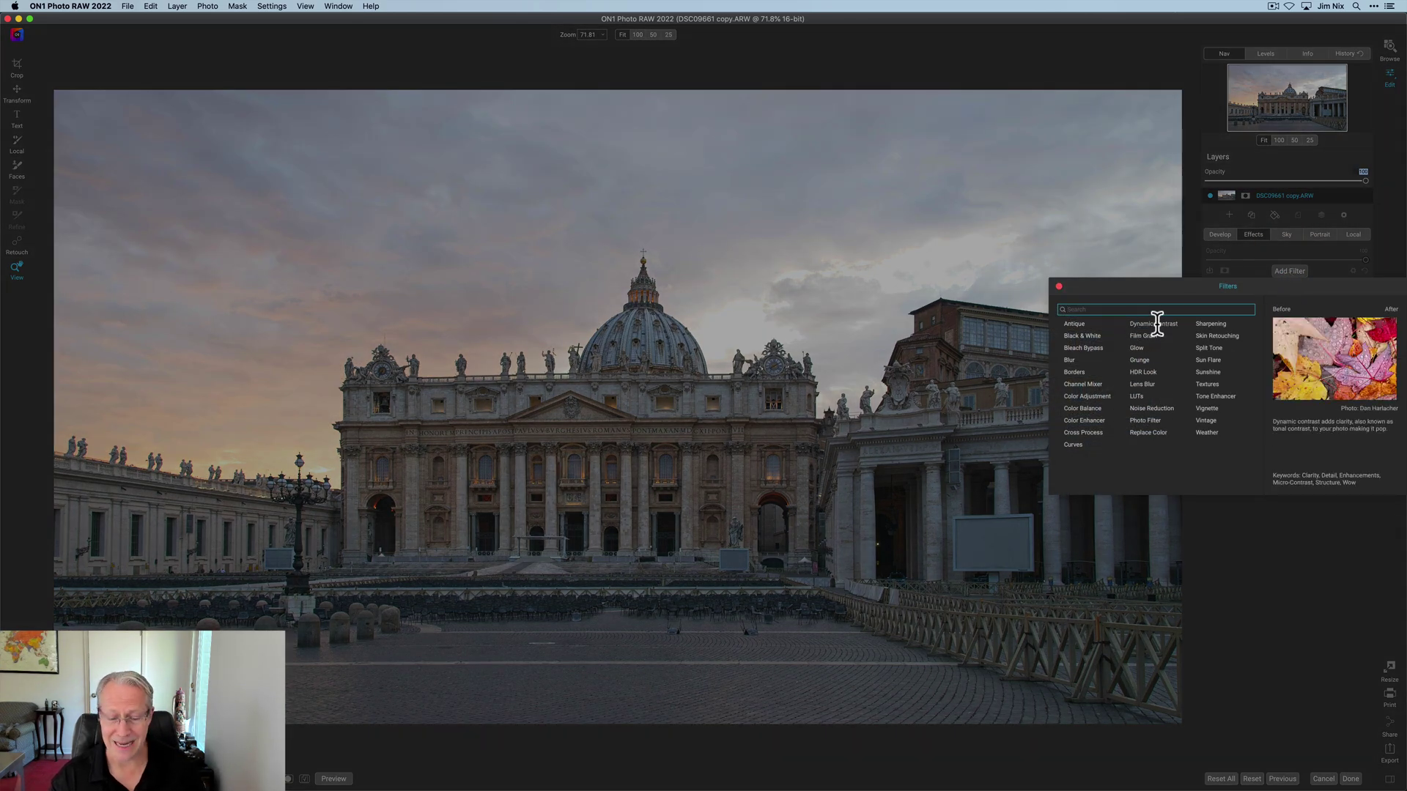
click(1156, 324)
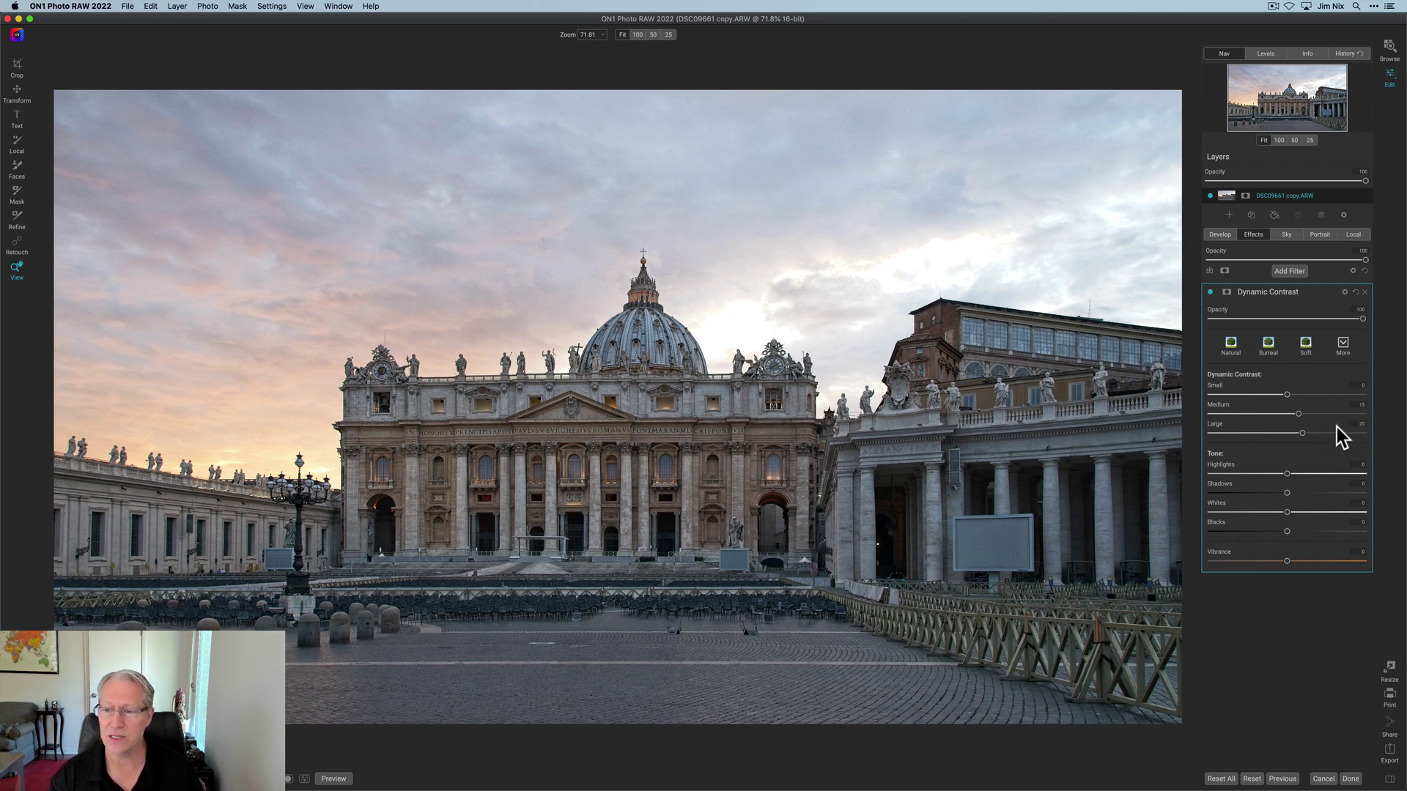
Invert and tighten the Dynamic Contrast mask to exclude the sky, copy it, and compare on/off
click(1231, 293)
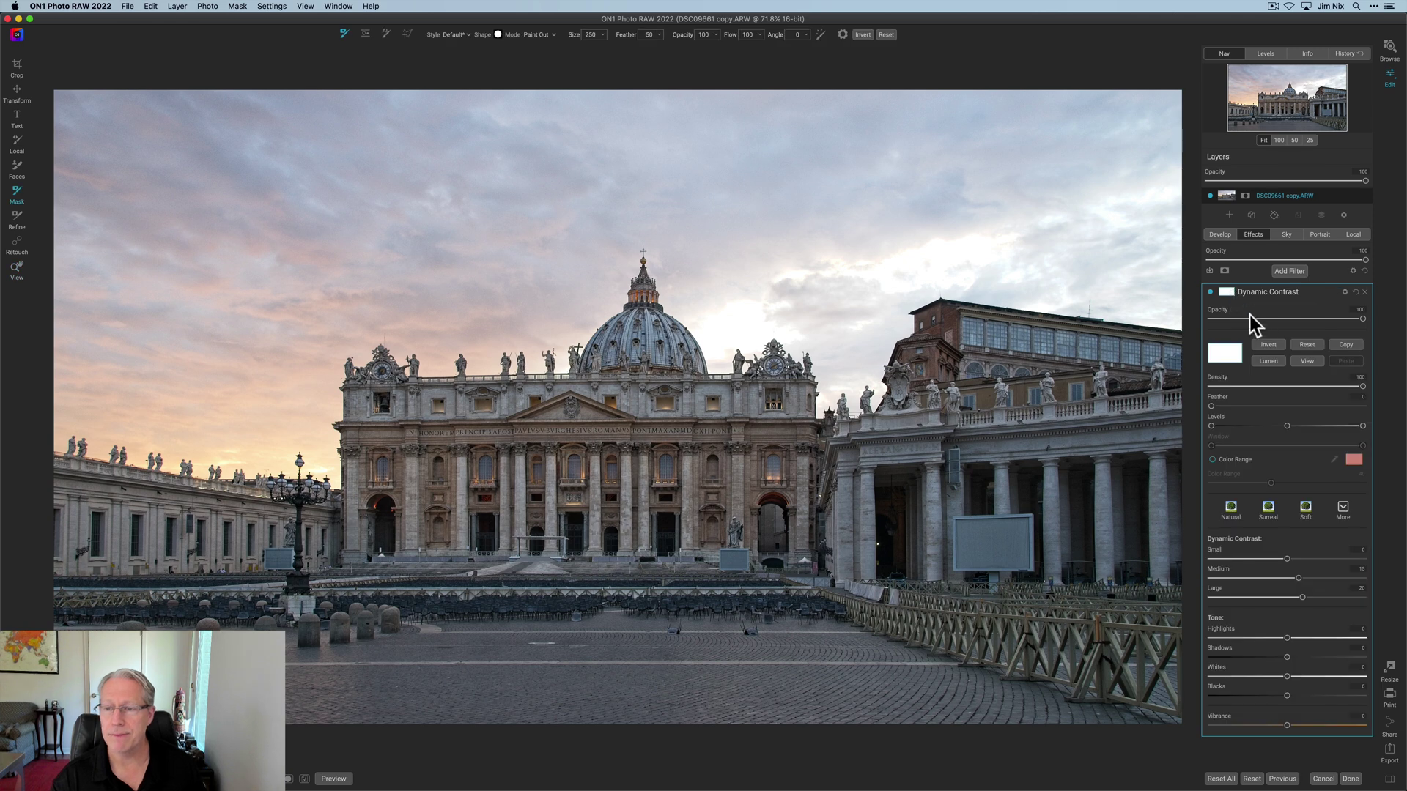
click(1299, 361)
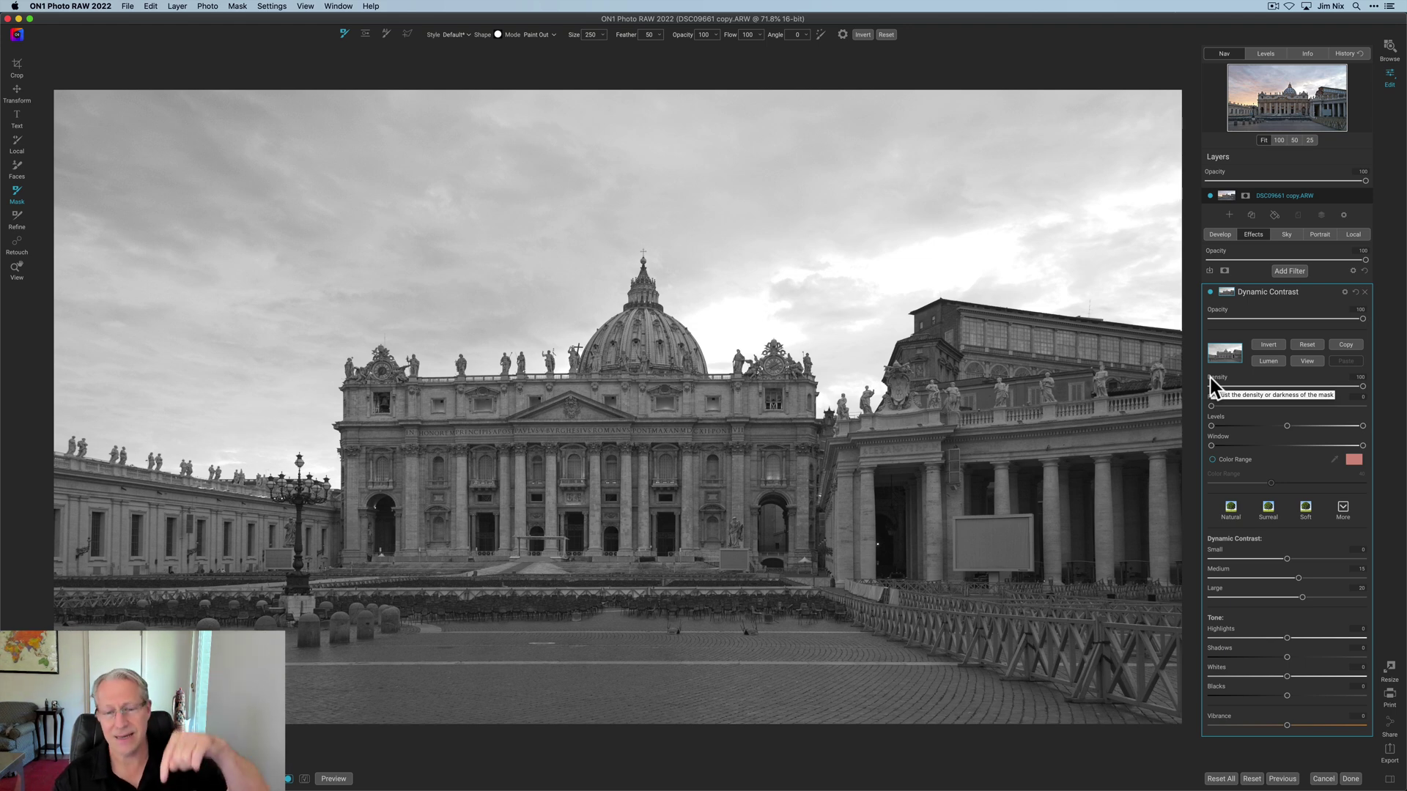
click(1274, 345)
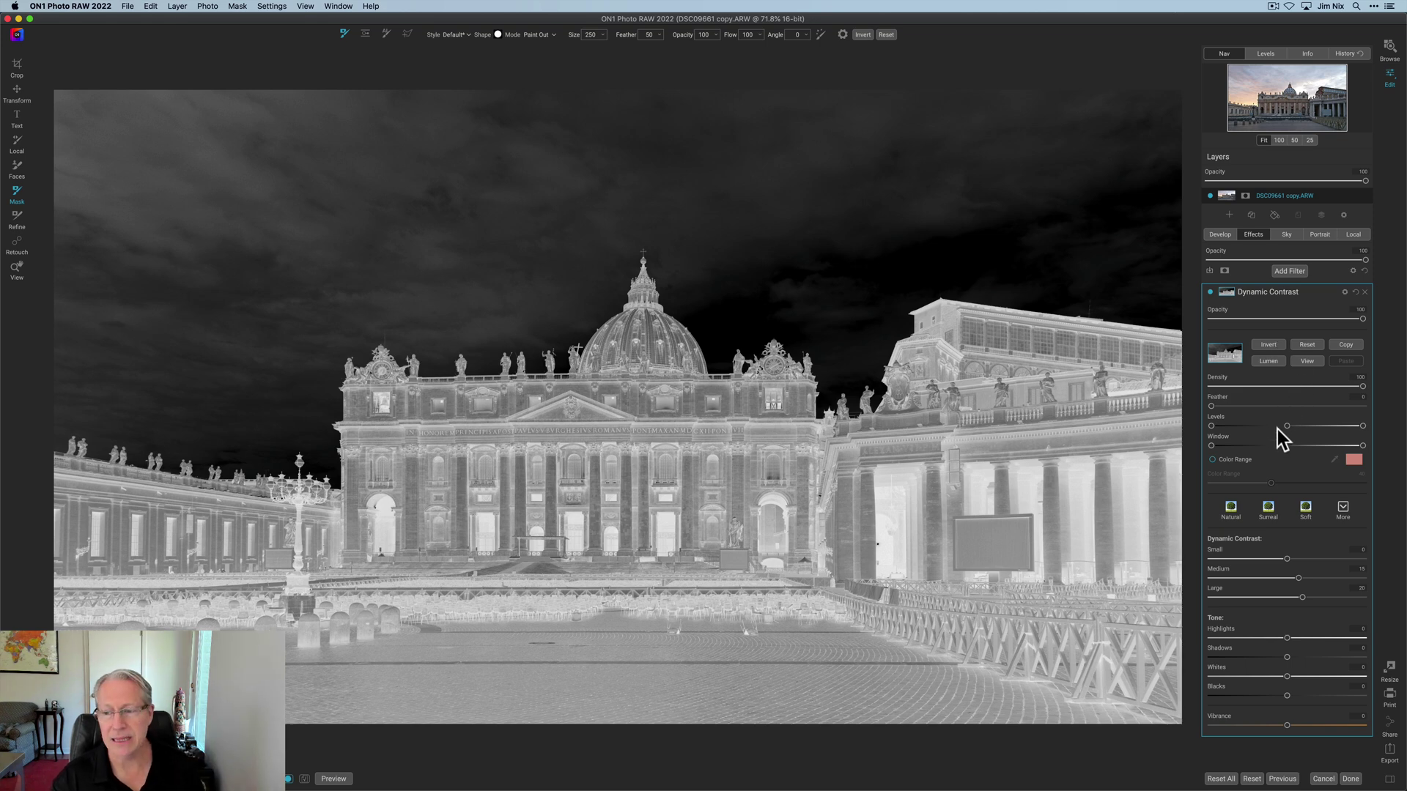
mouse_move(1289, 425)
mouse_down()
mouse_move(1338, 426)
mouse_move(1293, 425)
mouse_up()
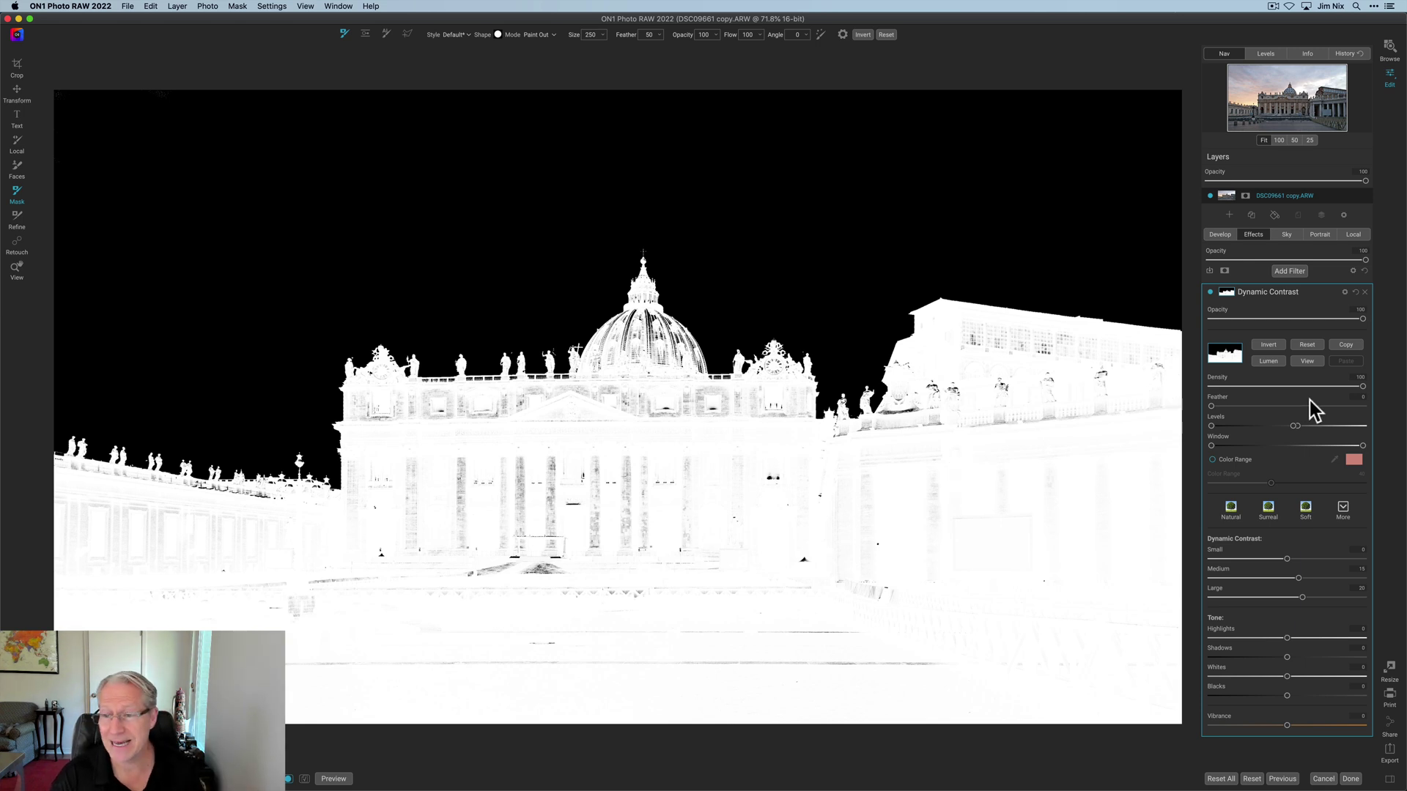
click(1348, 345)
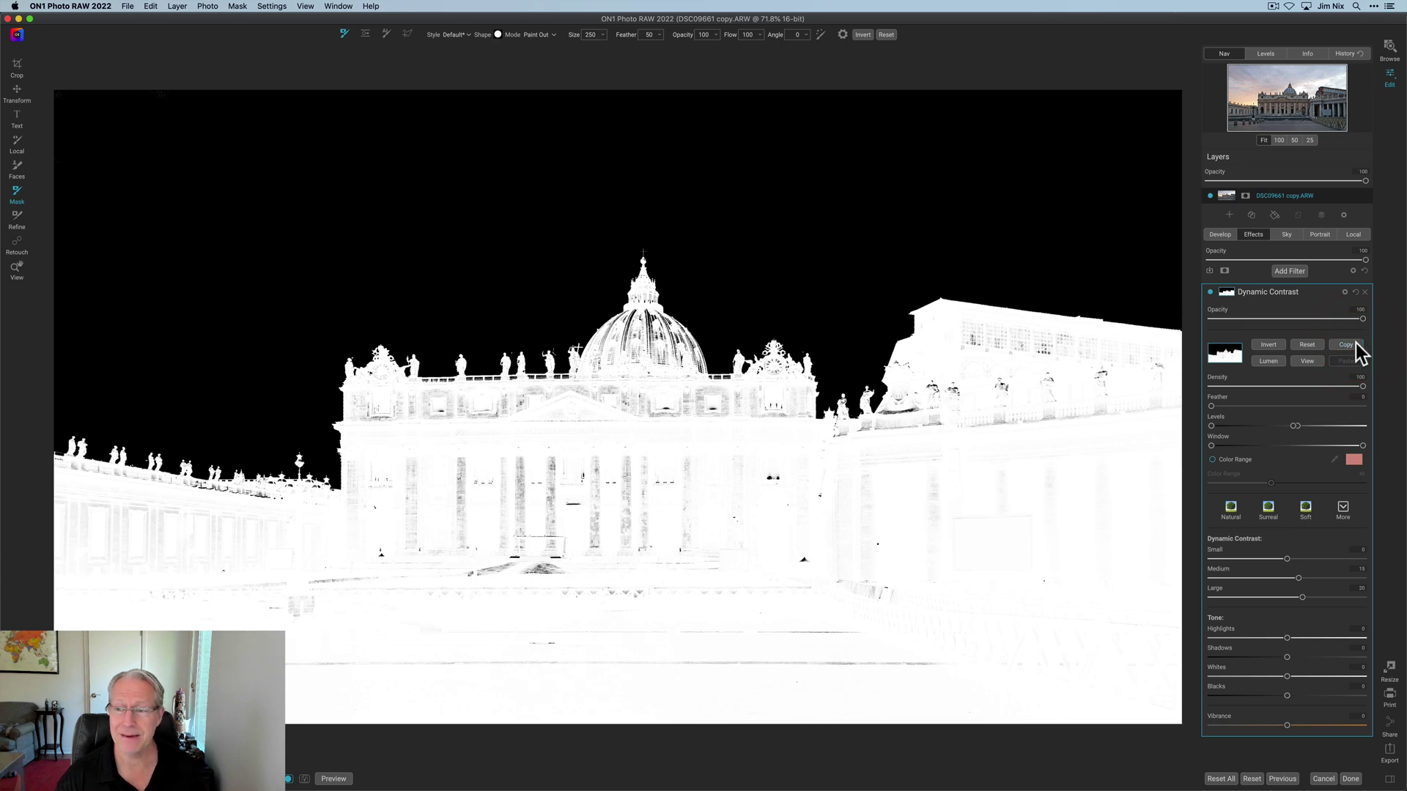
click(1302, 360)
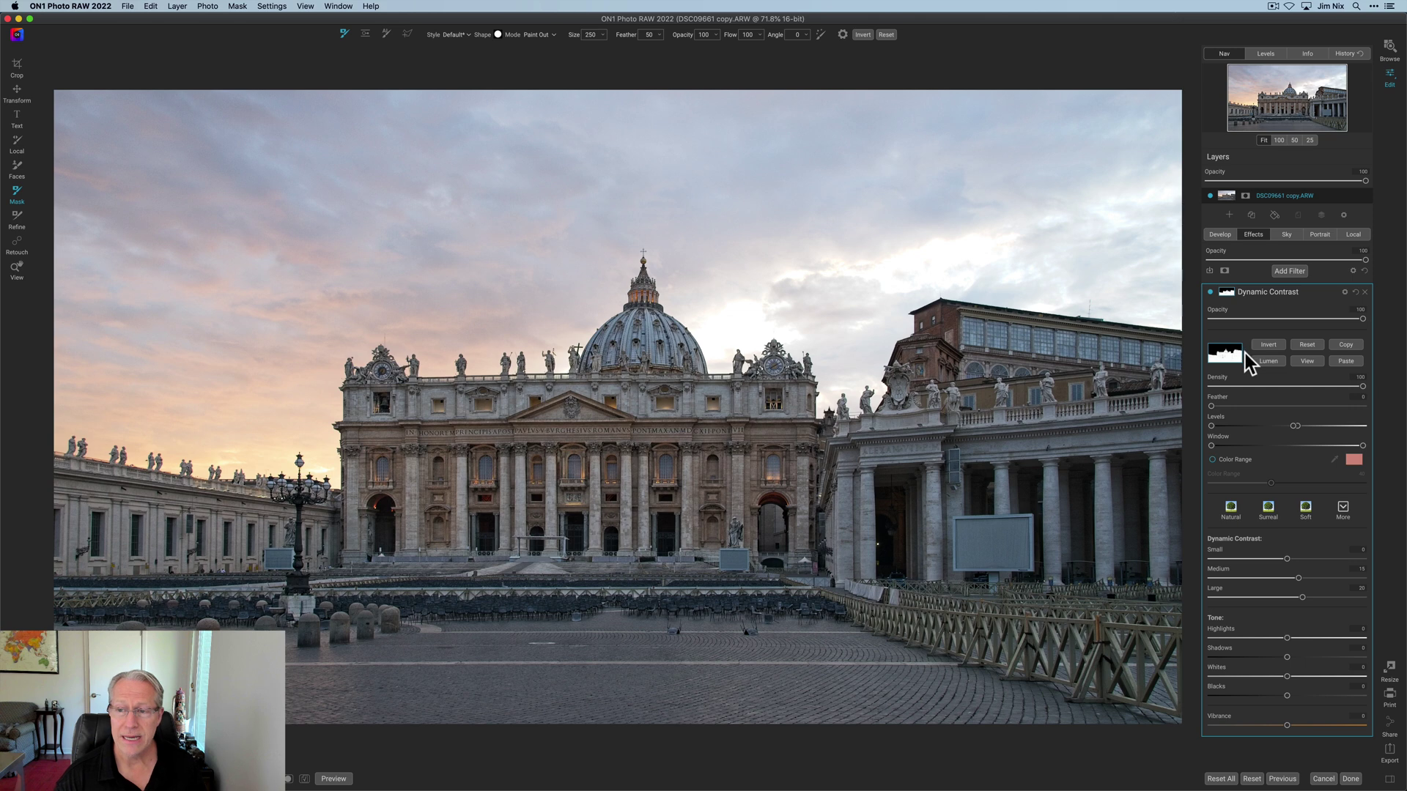
click(1210, 293)
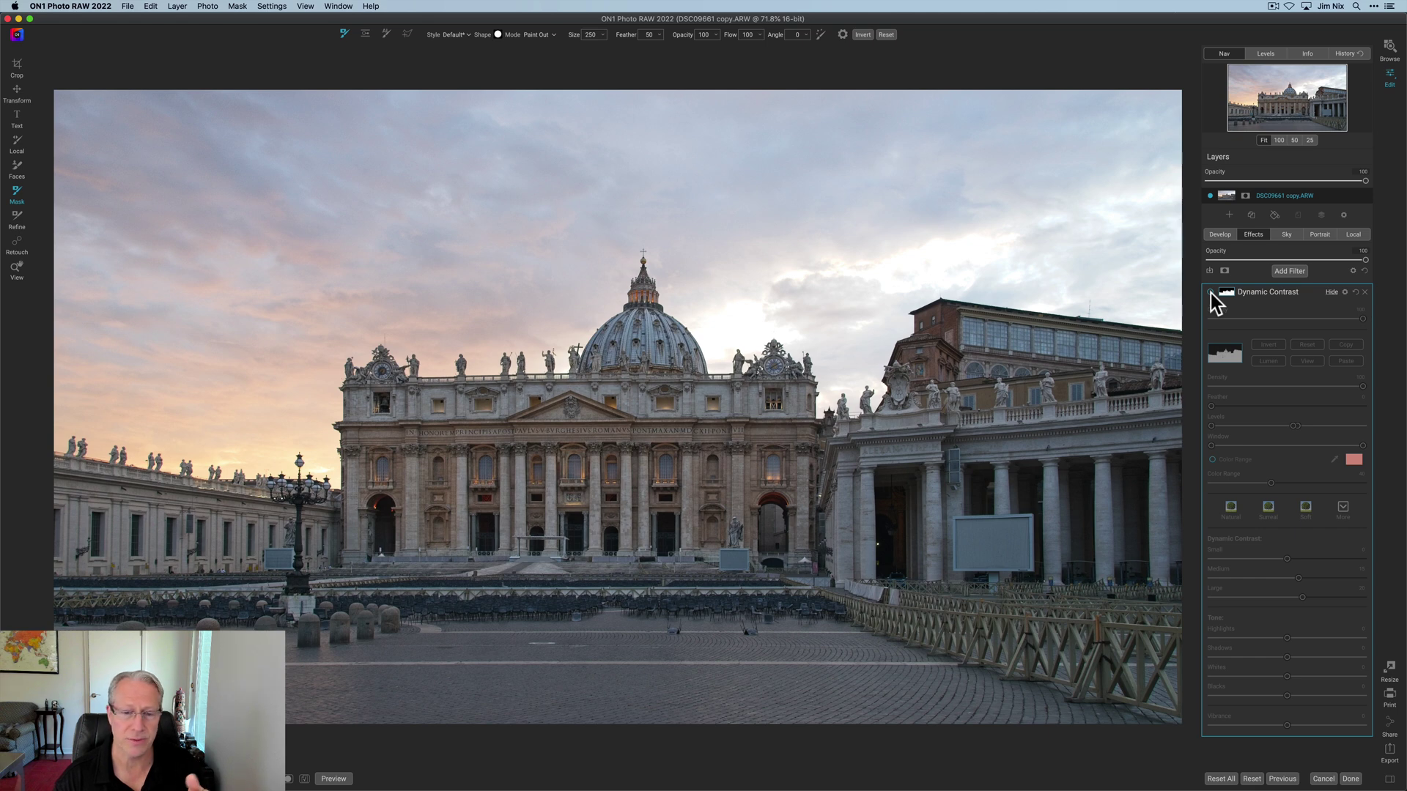
click(1210, 292)
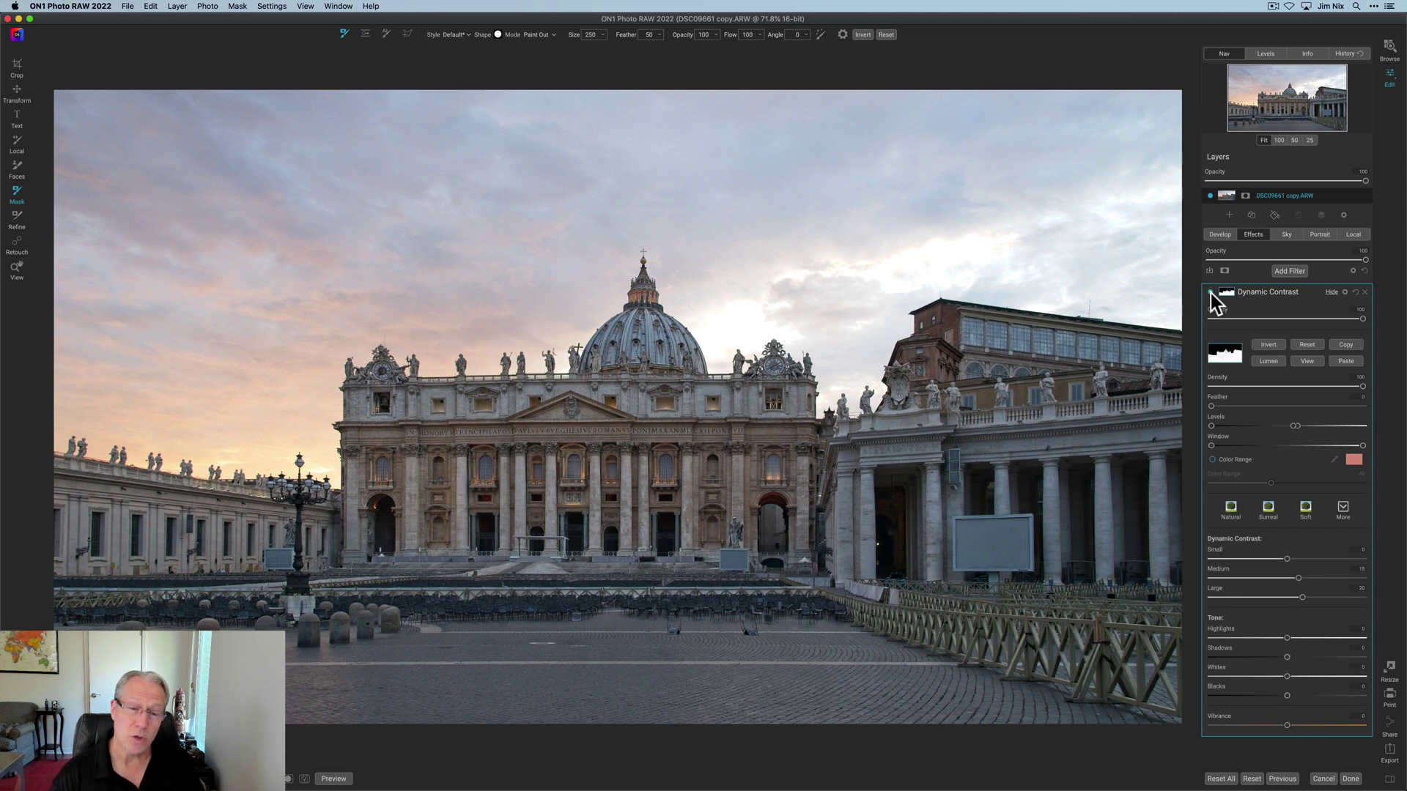
Add an HDR Look filter and paste the copied luminosity mask onto it
click(1295, 271)
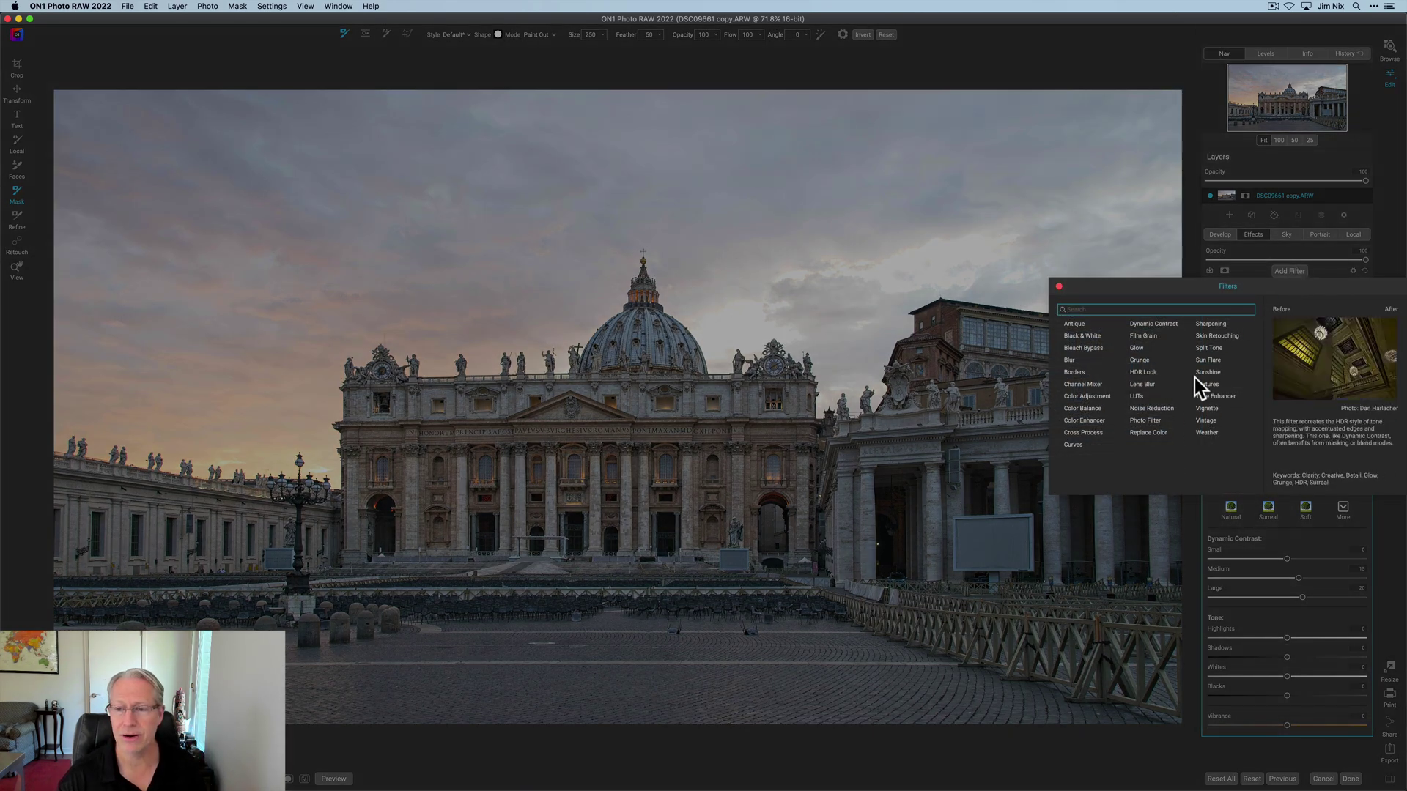
click(1244, 389)
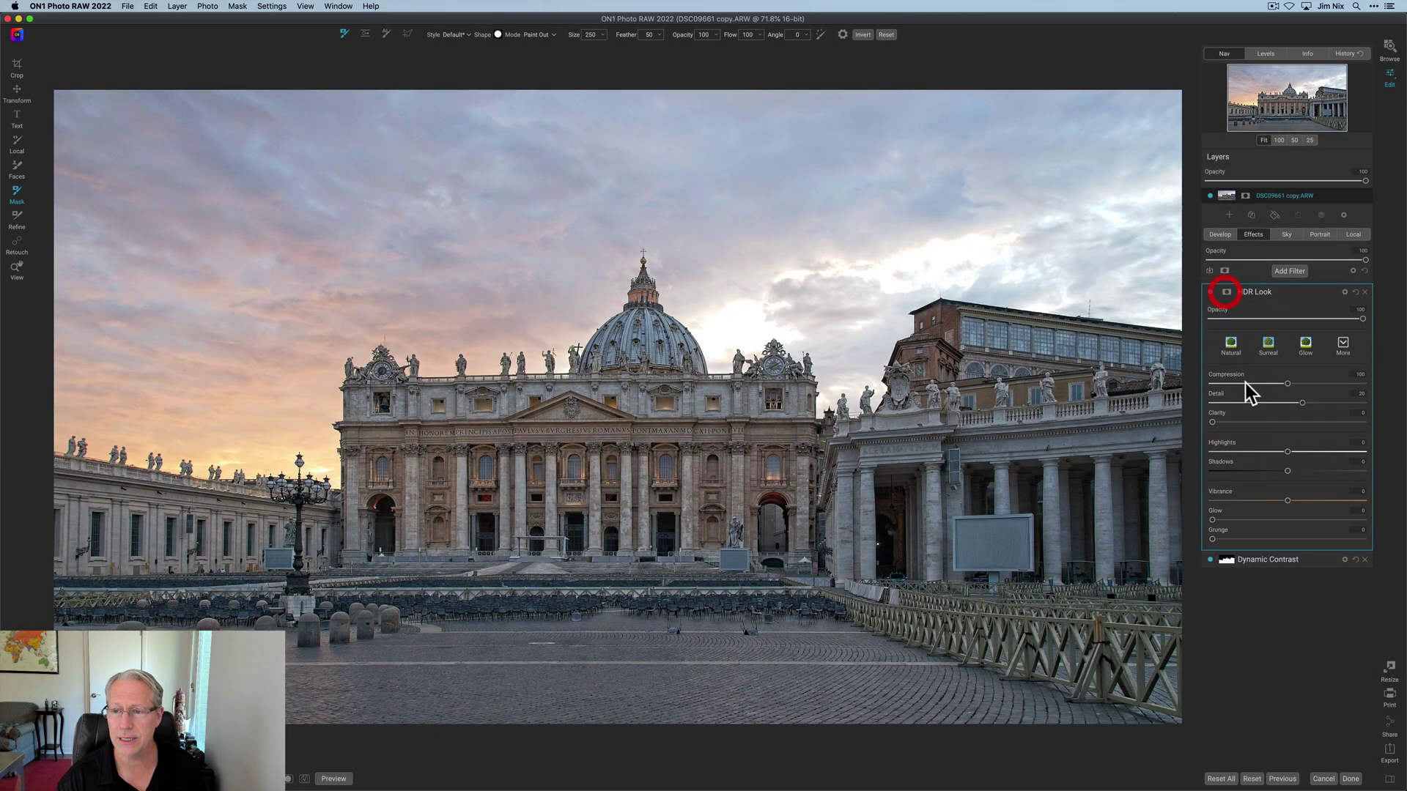
click(1227, 292)
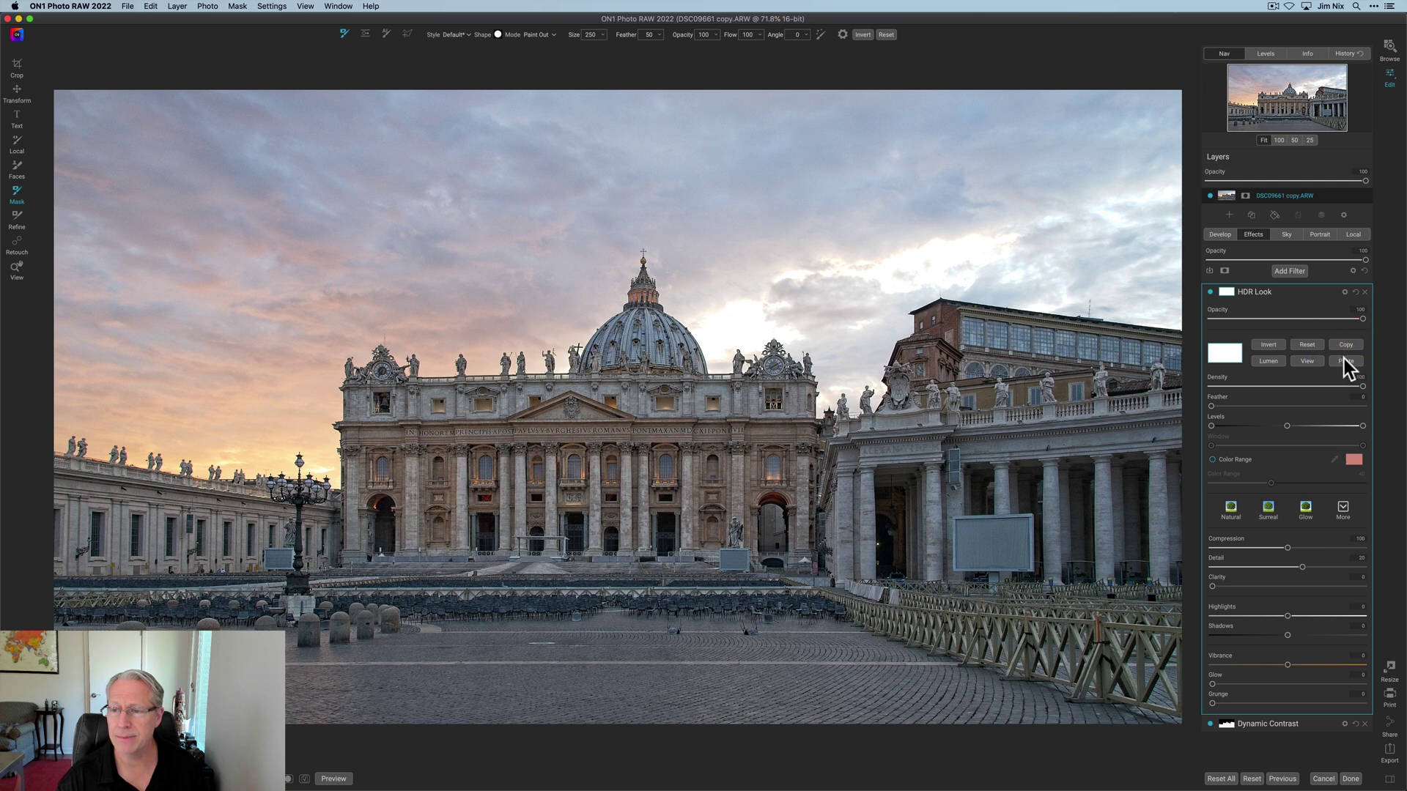
click(1344, 358)
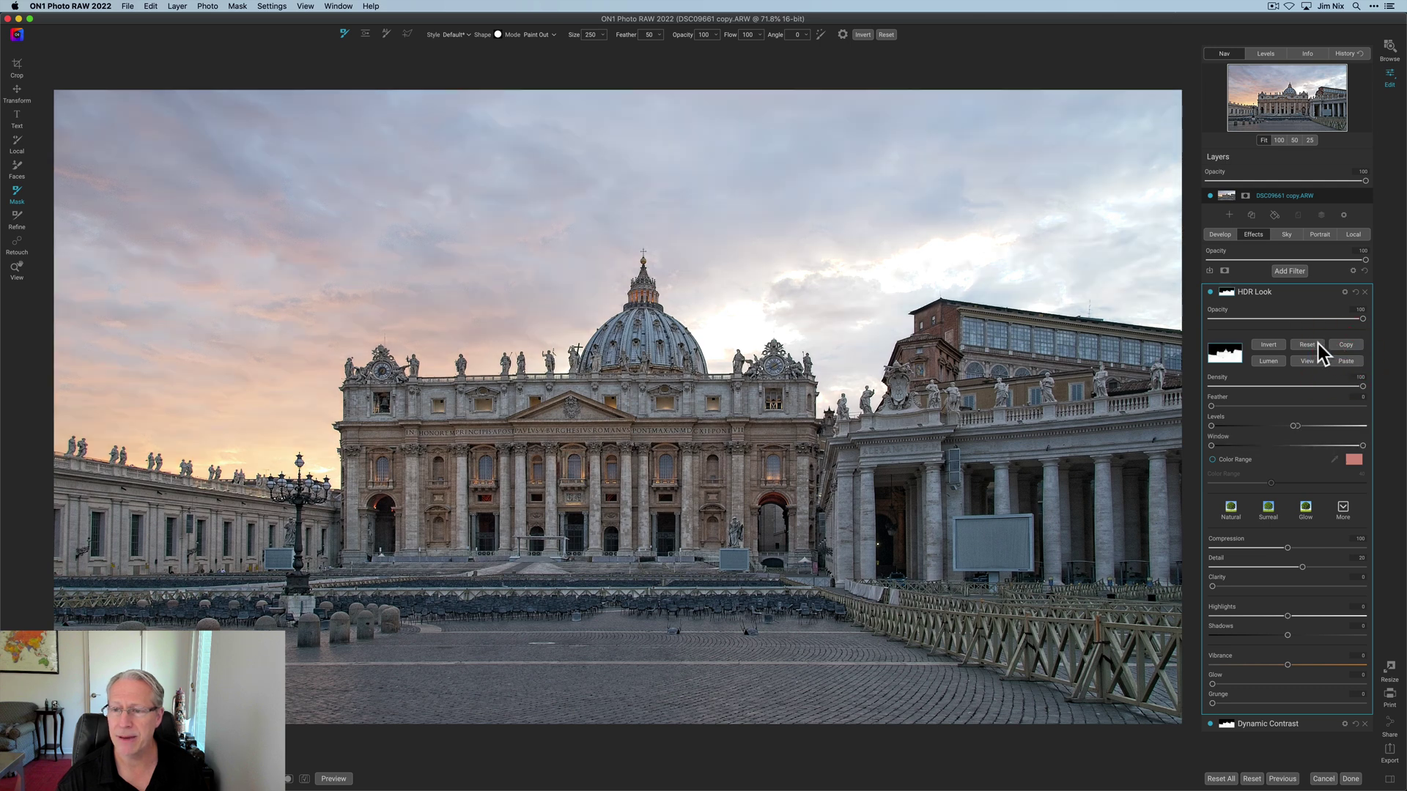
click(1229, 292)
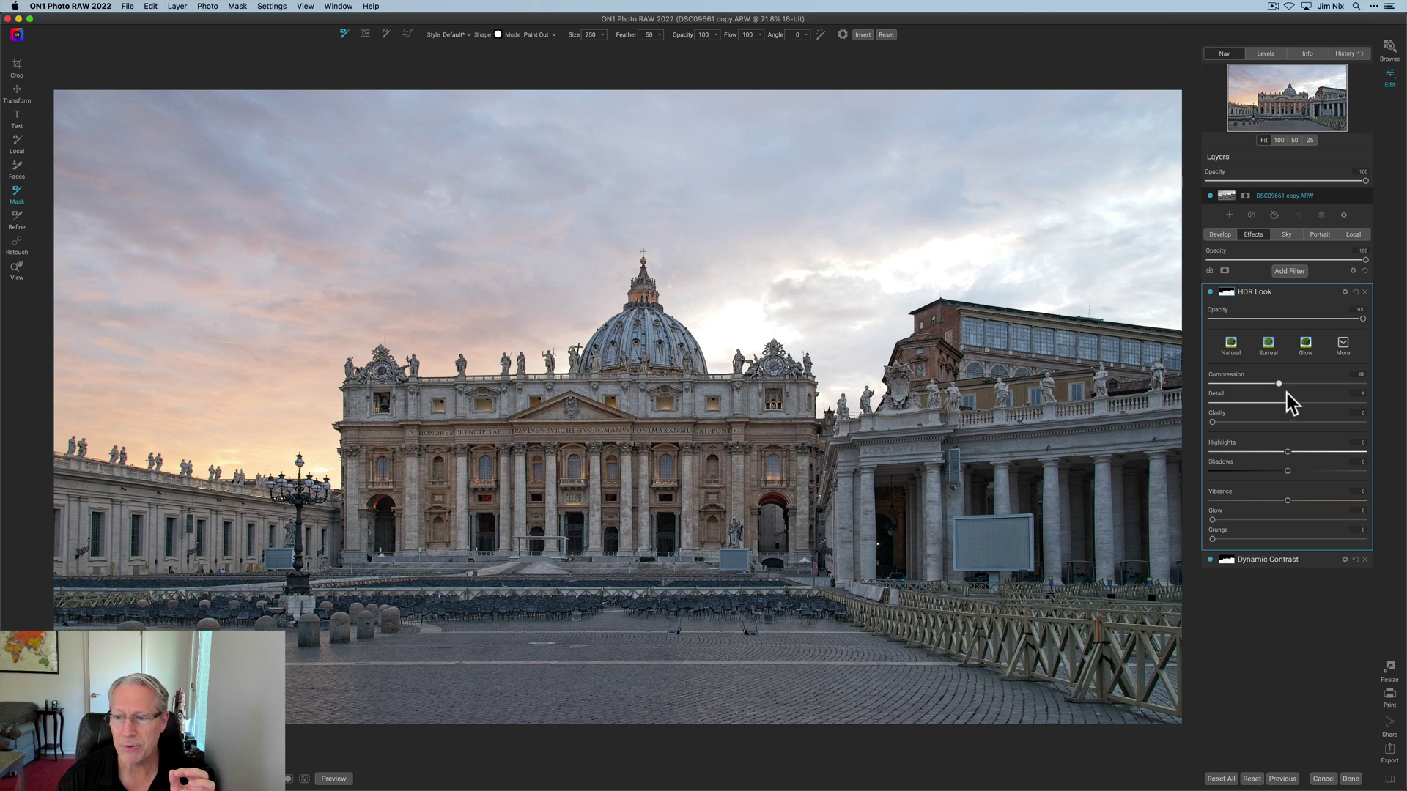
Lower HDR Look Detail from 9 to 5 and toggle the effect off to compare
drag(1292, 402, 1291, 403)
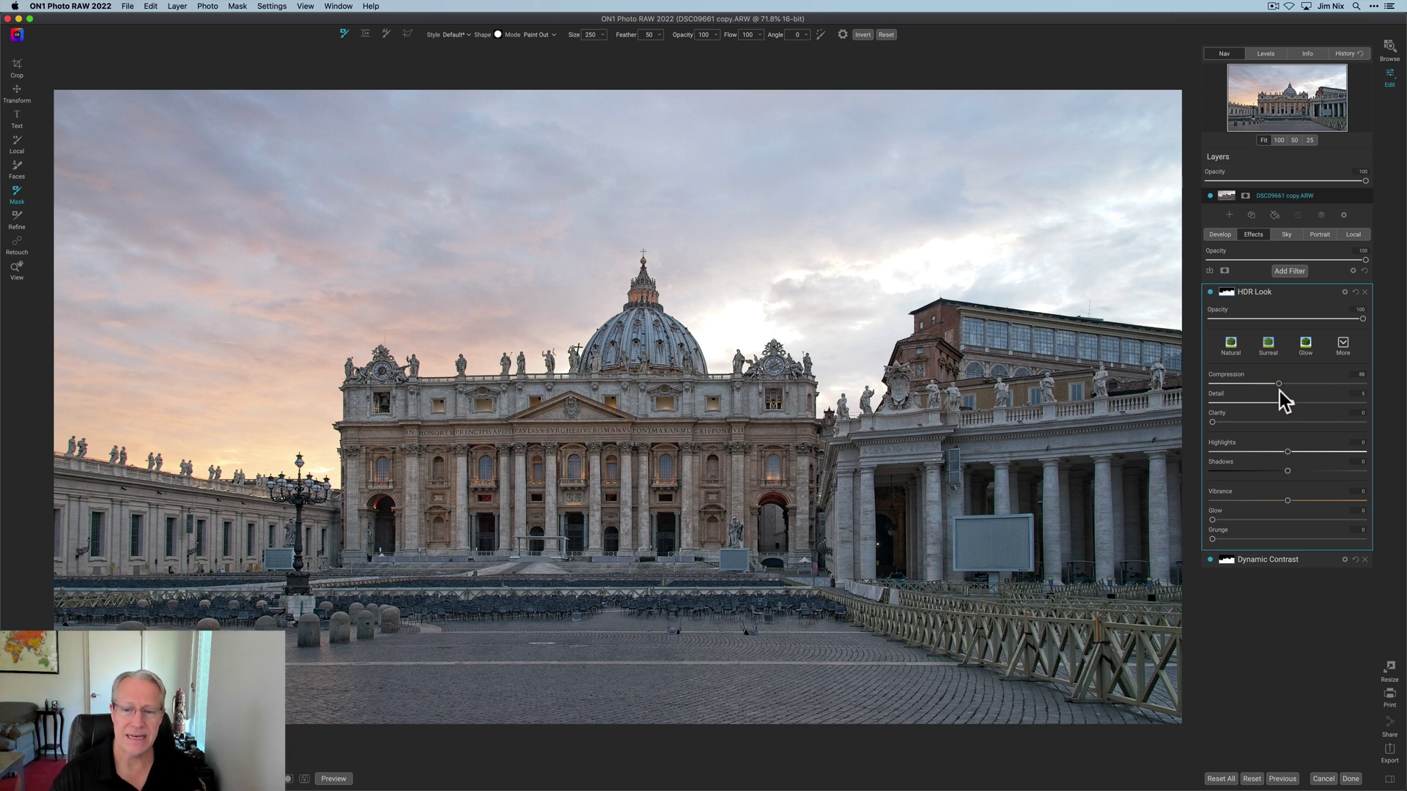
click(1276, 291)
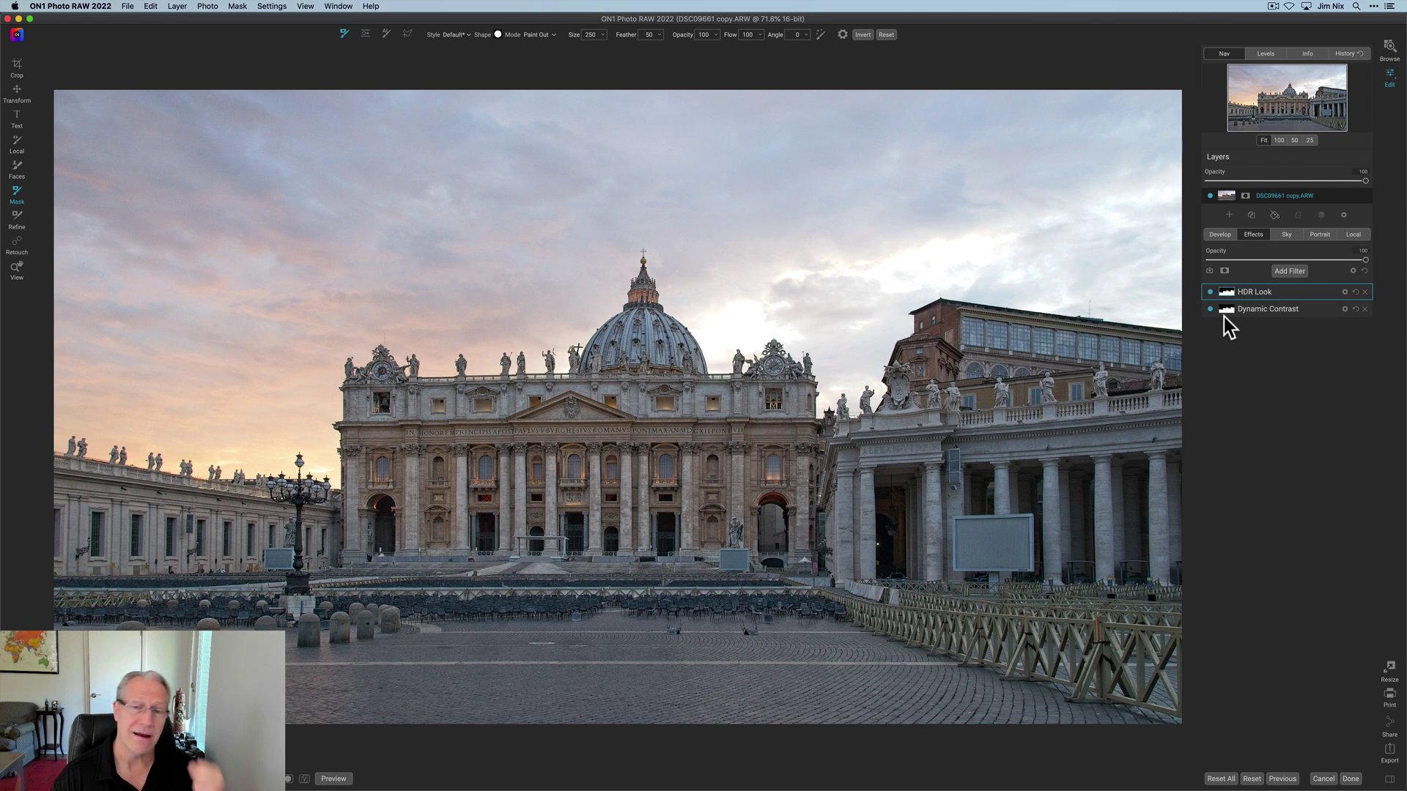
click(1210, 291)
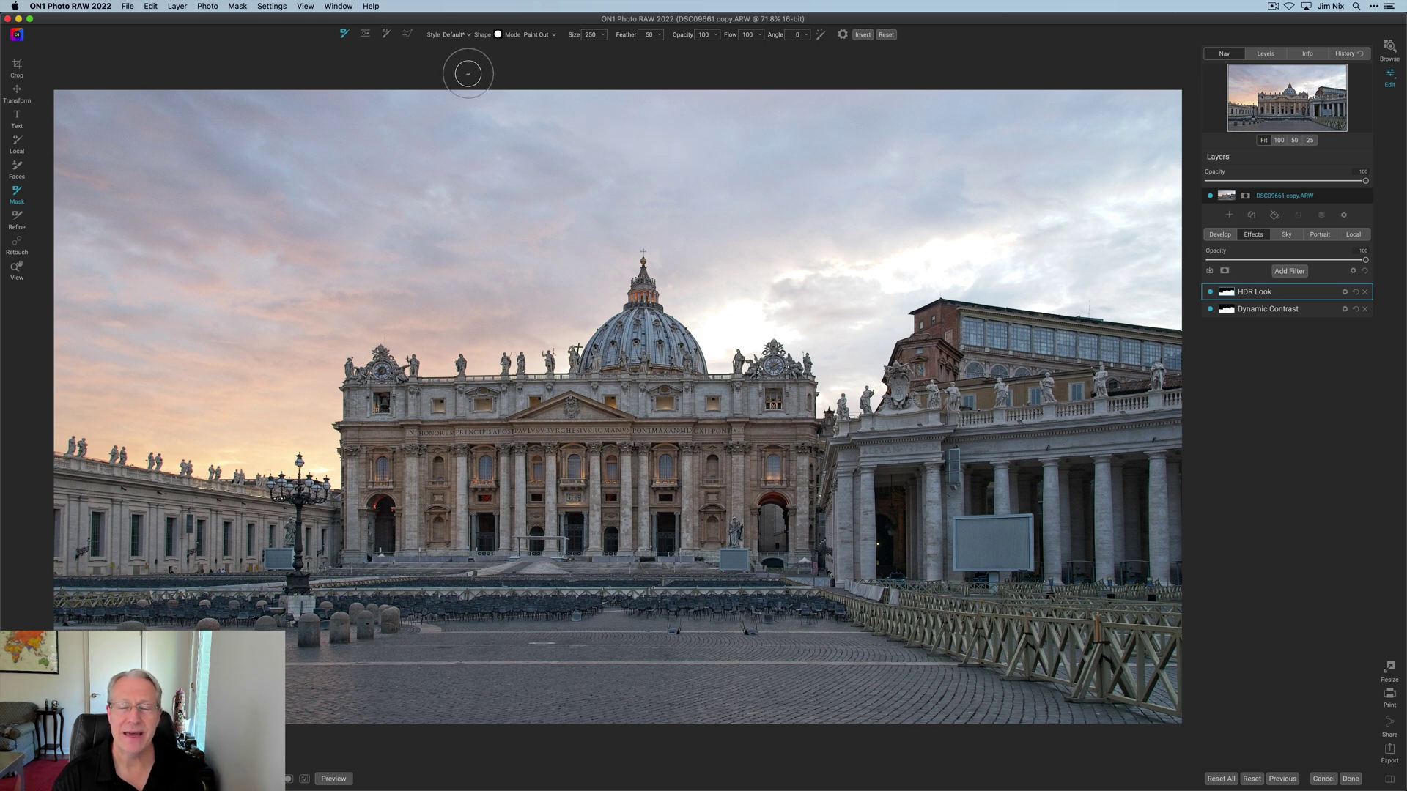
Send the photo to Luminar AI via Layer > Filters > Skylum Software > Luminar AI
click(177, 6)
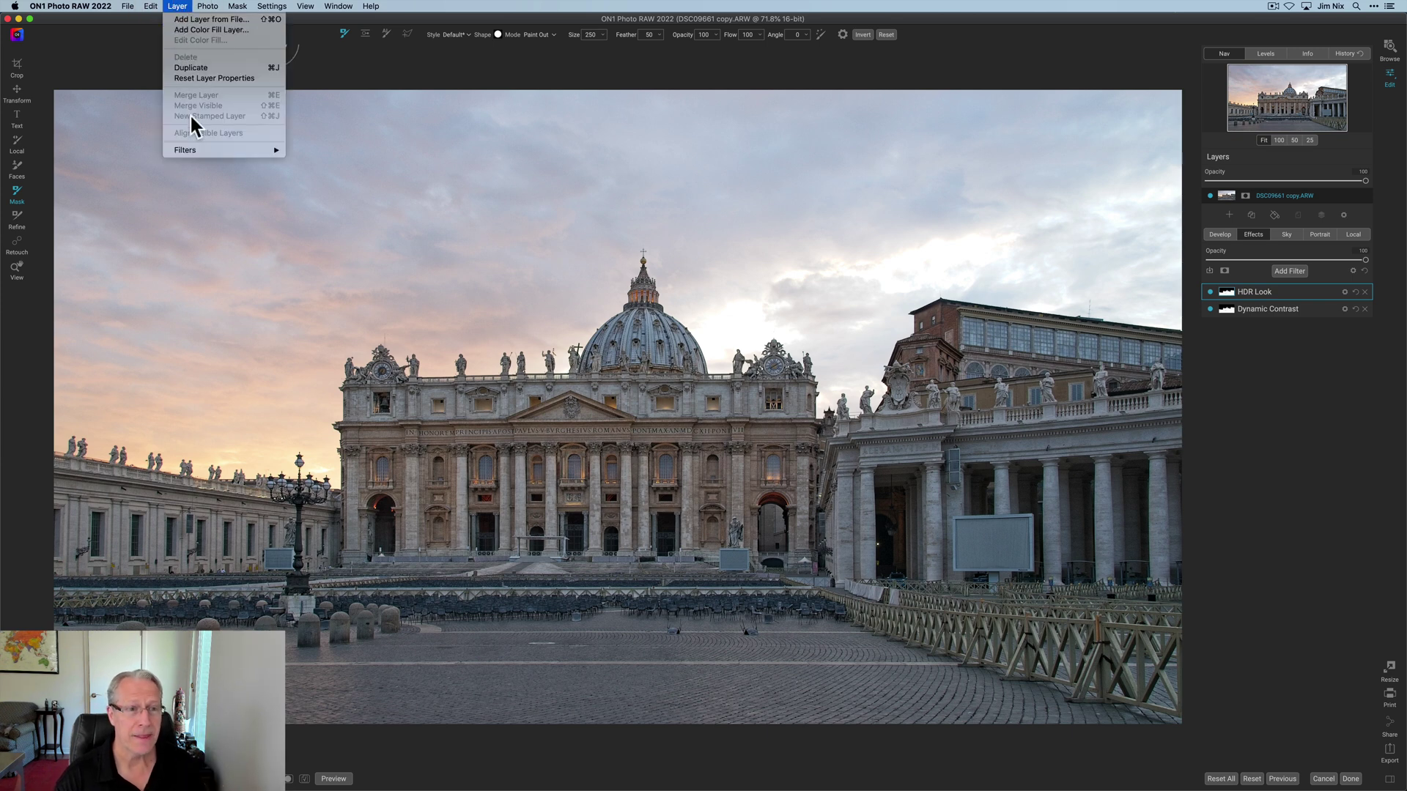
mouse_move(192, 150)
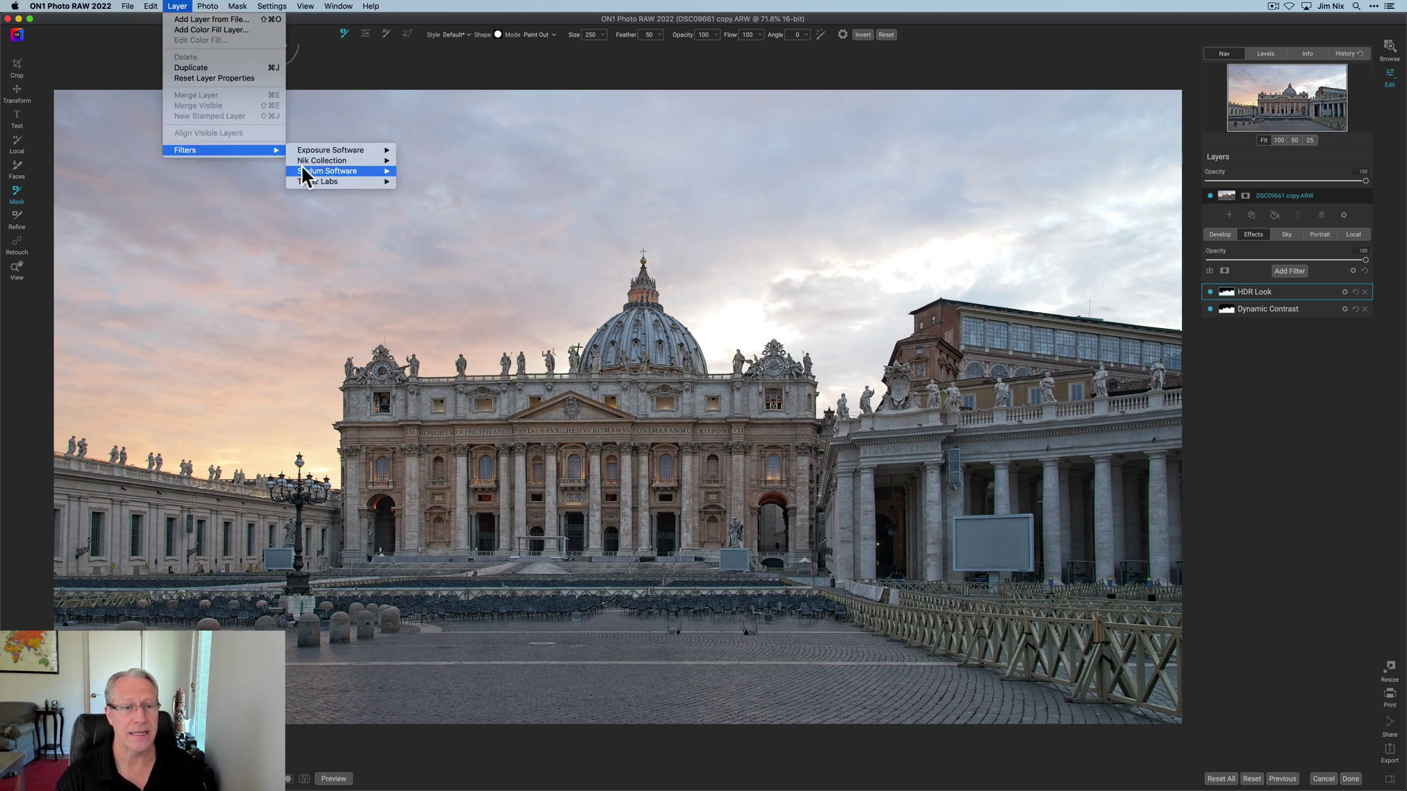
mouse_move(326, 171)
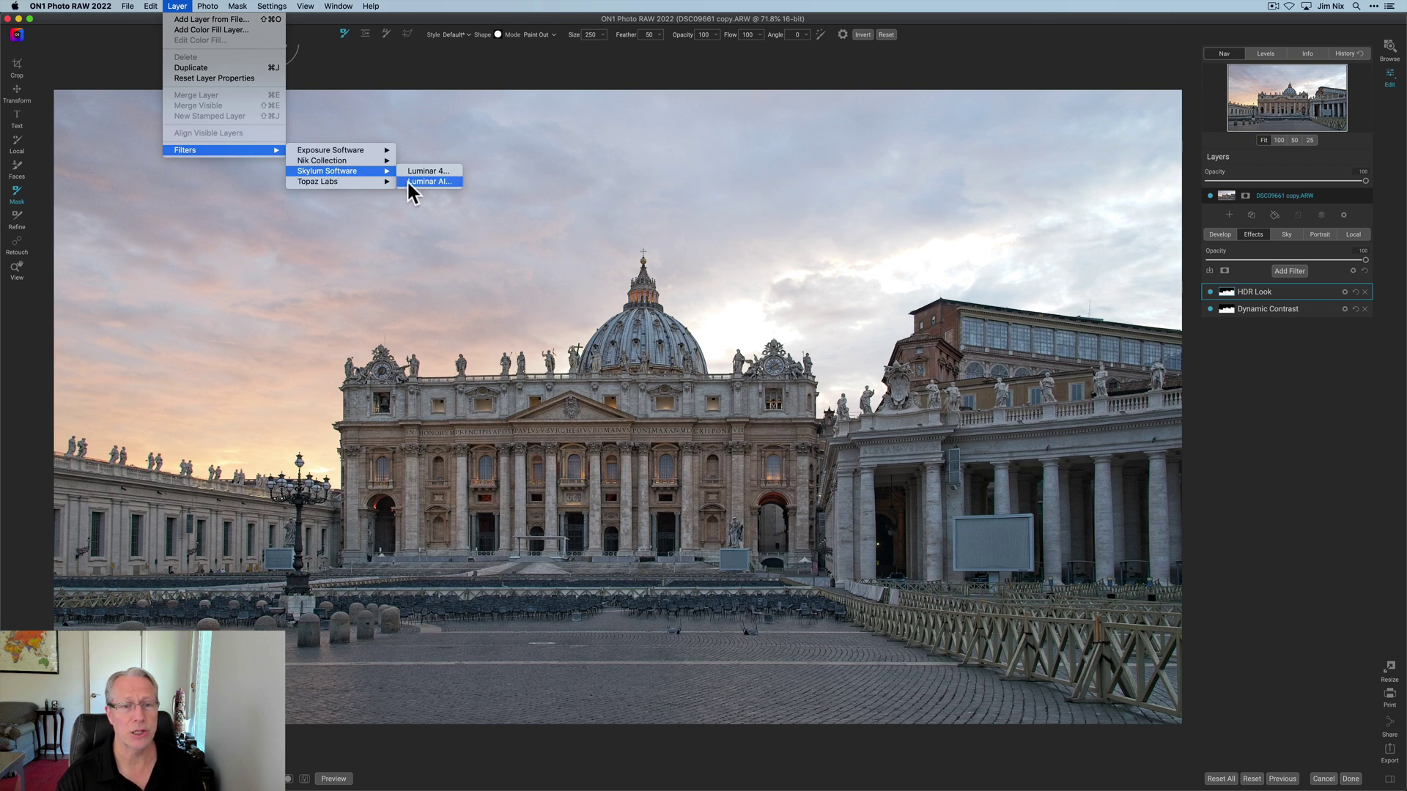
click(429, 181)
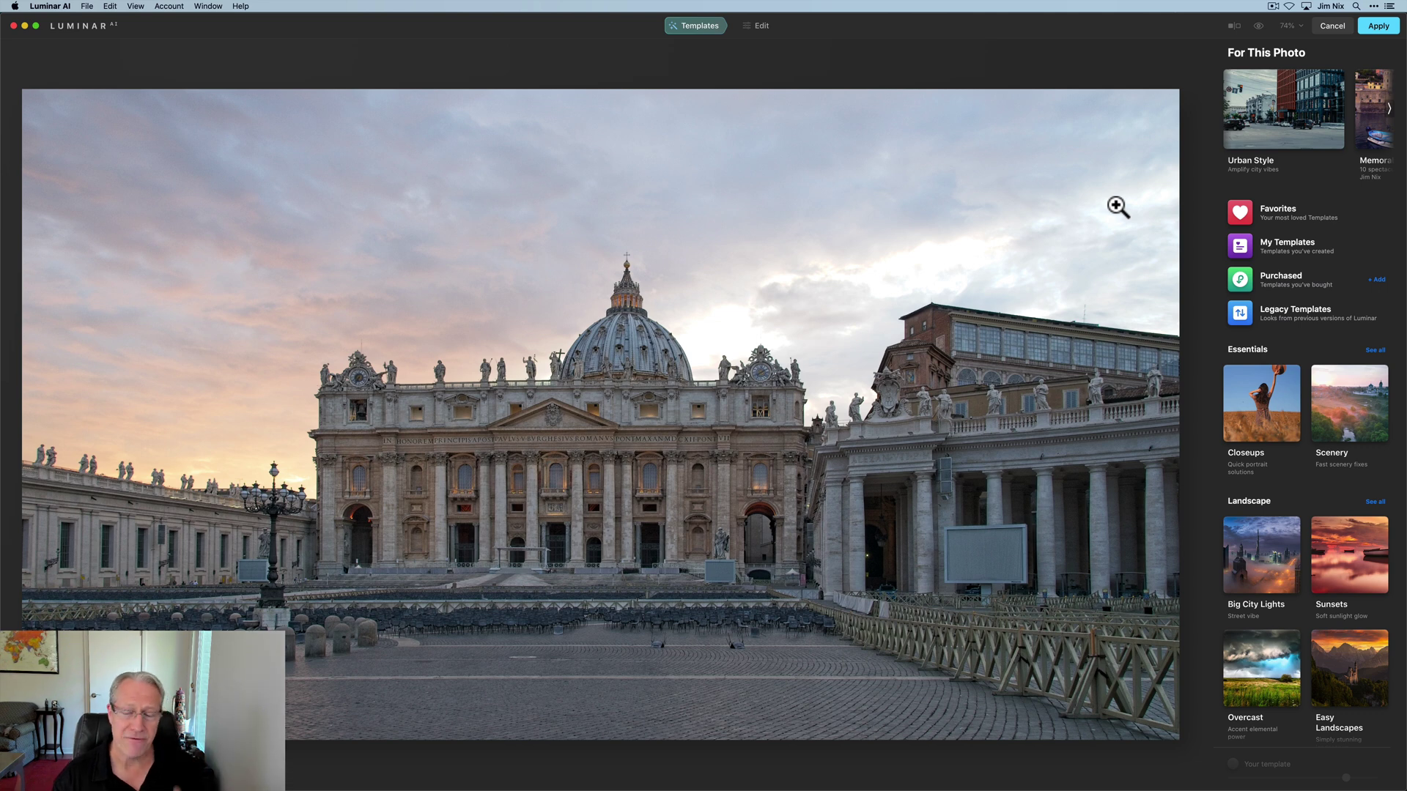
Apply the Golden light template from My Templates
click(1282, 246)
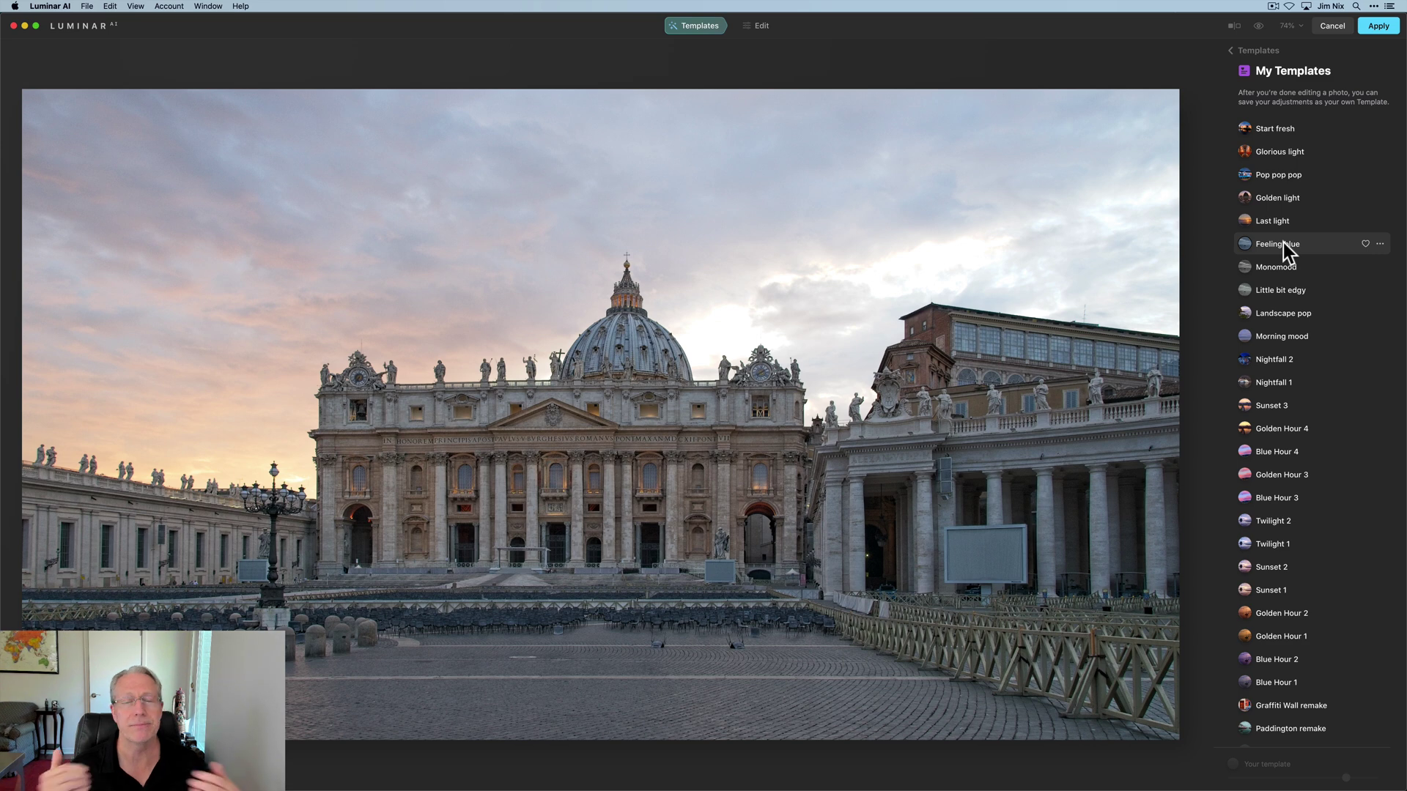
click(1298, 200)
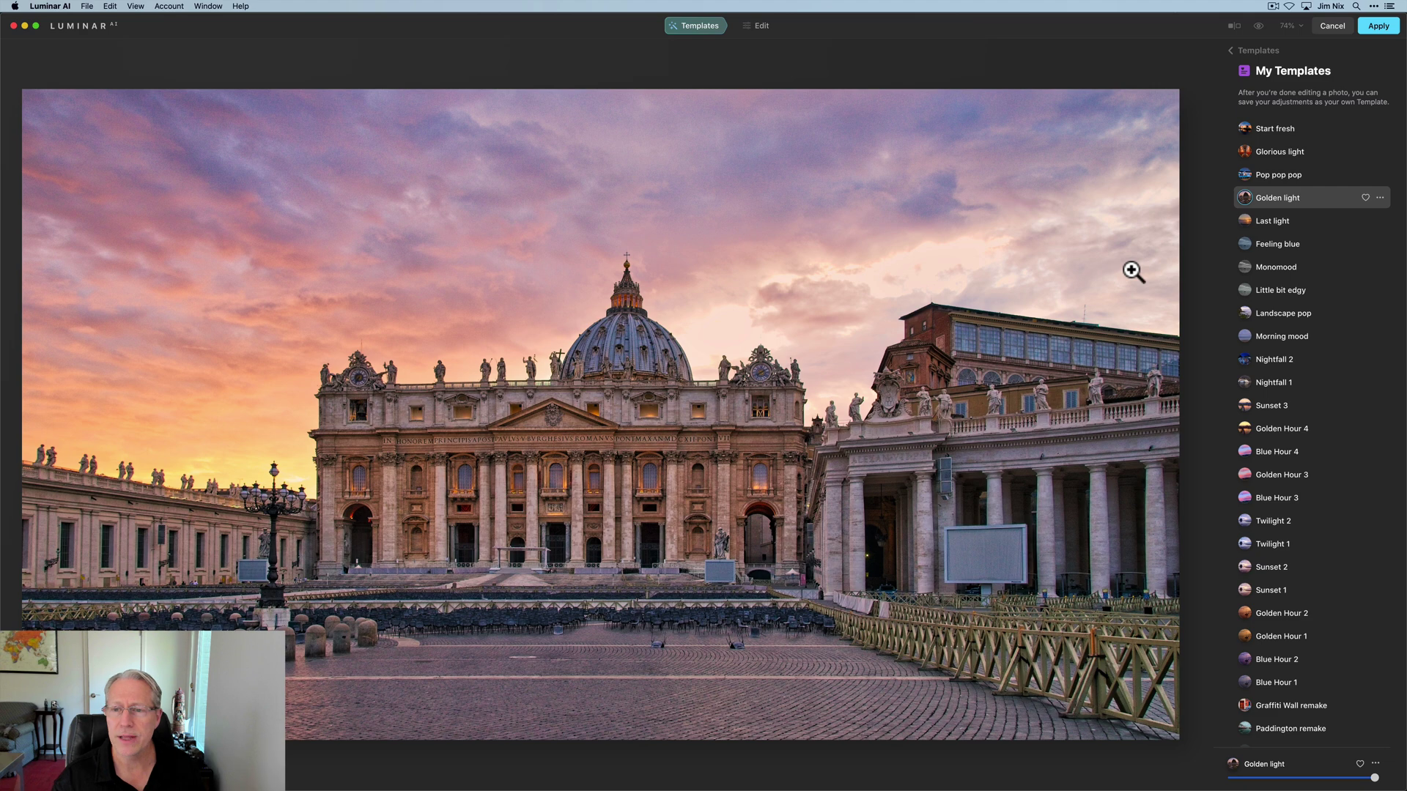
Reset the Structure Amount to 0, then set it to -55
click(762, 28)
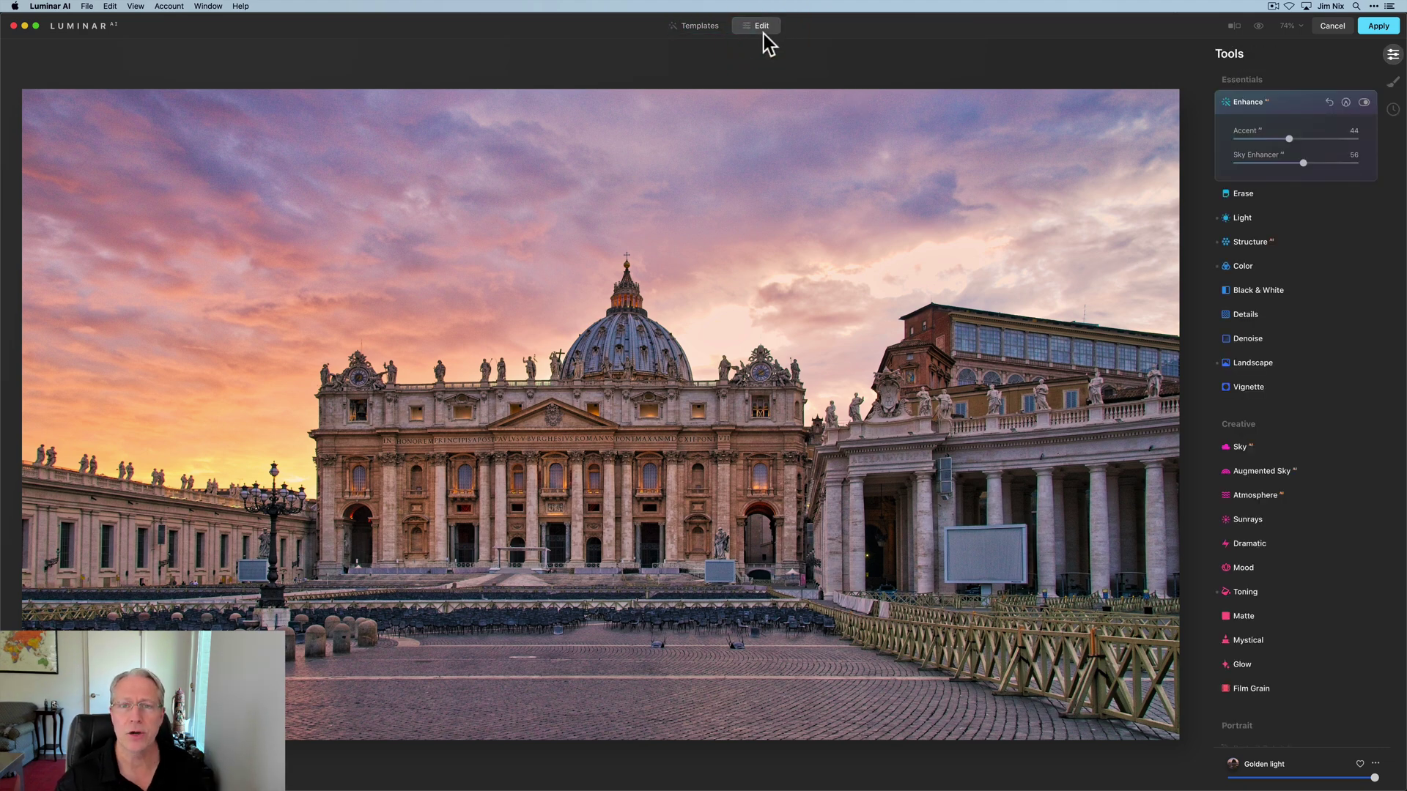
click(1263, 244)
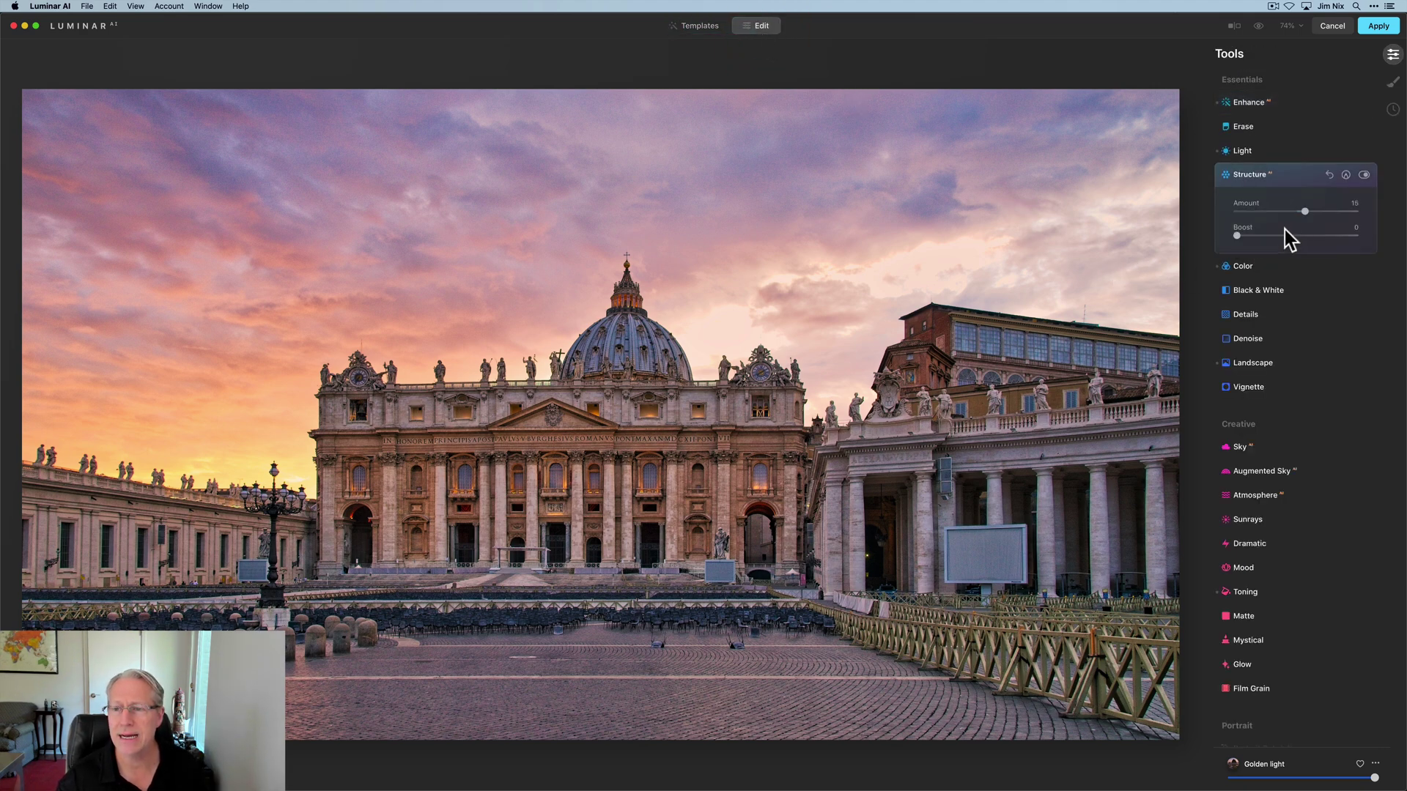
click(1329, 174)
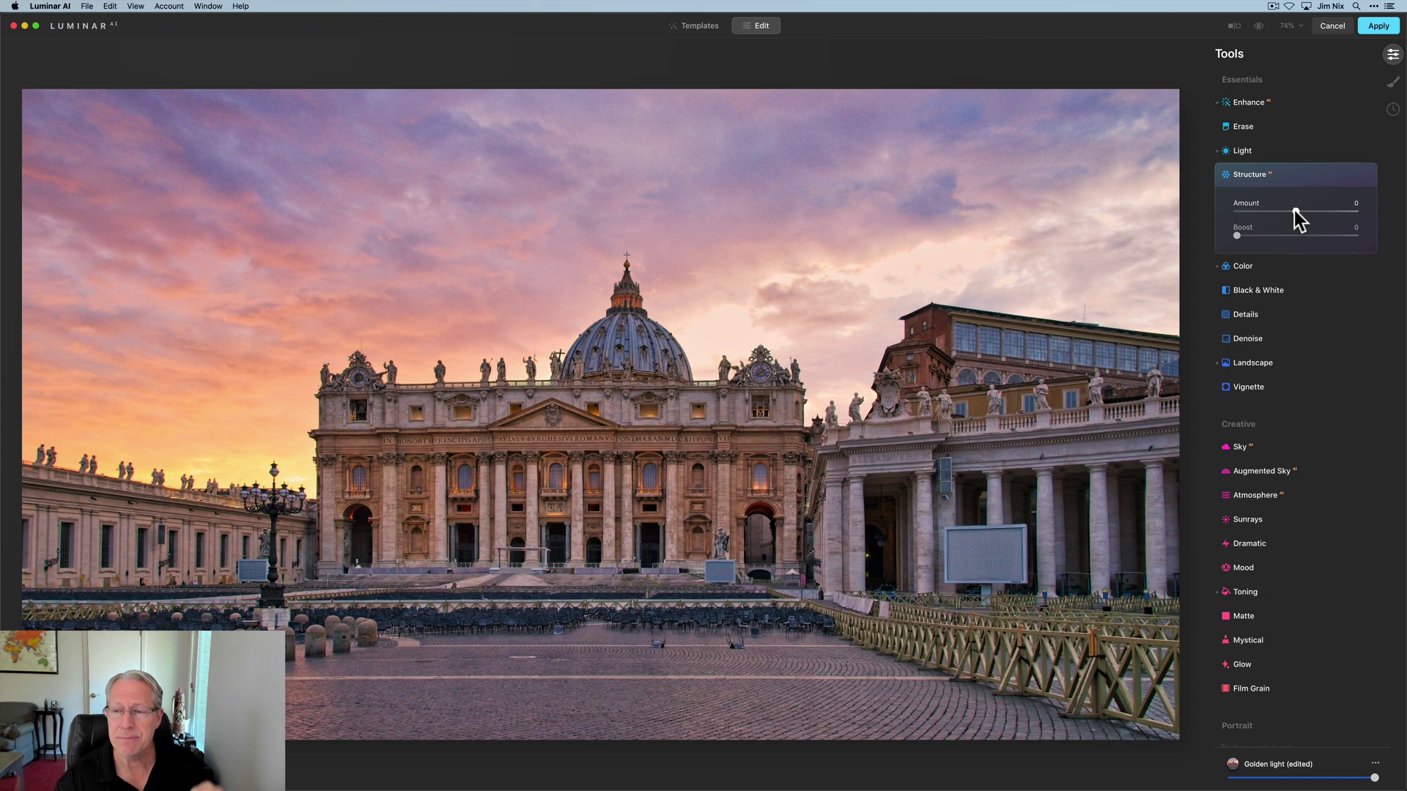
drag(1294, 211, 1280, 213)
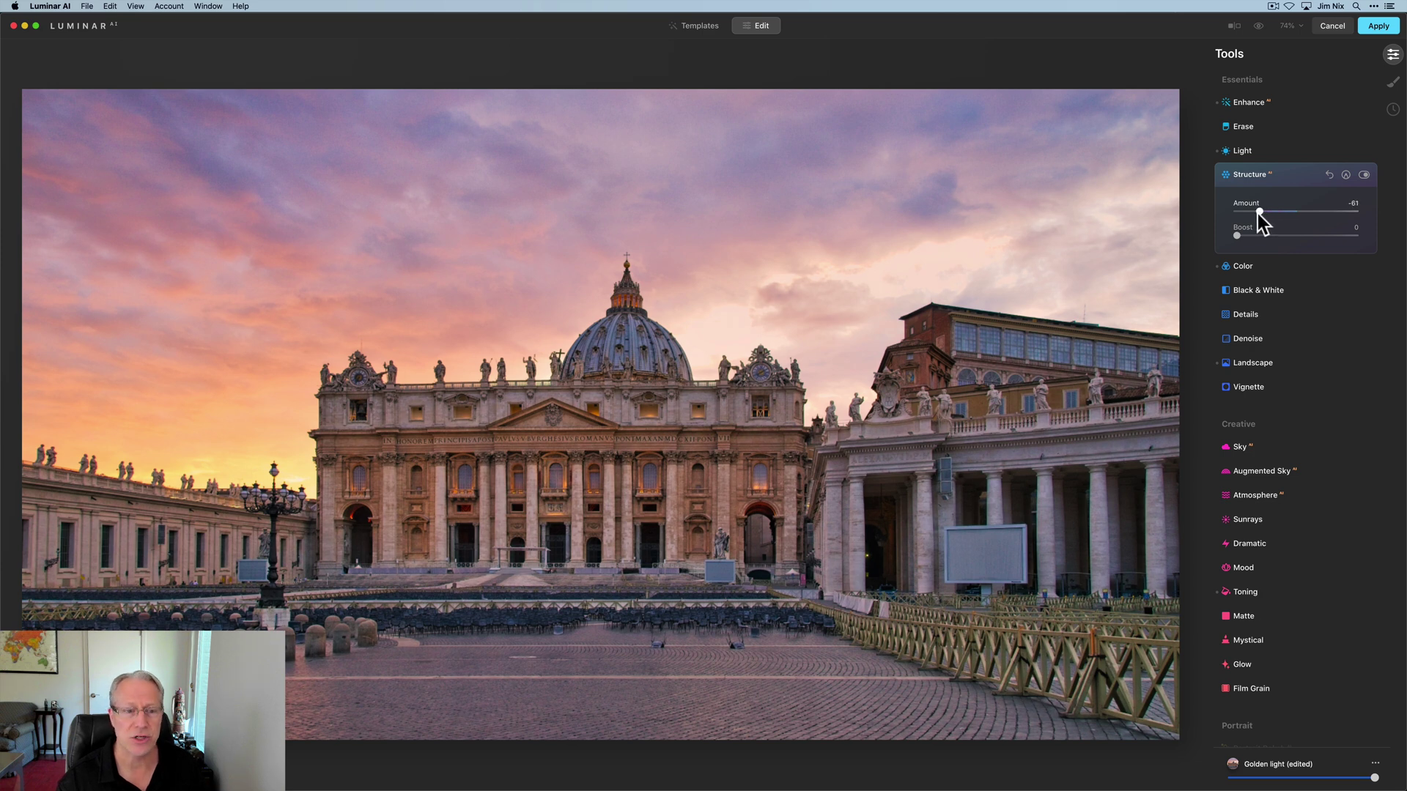
drag(1257, 213, 1261, 214)
Paint the Structure mask over the upper-right sky with an enlarged brush
click(1346, 174)
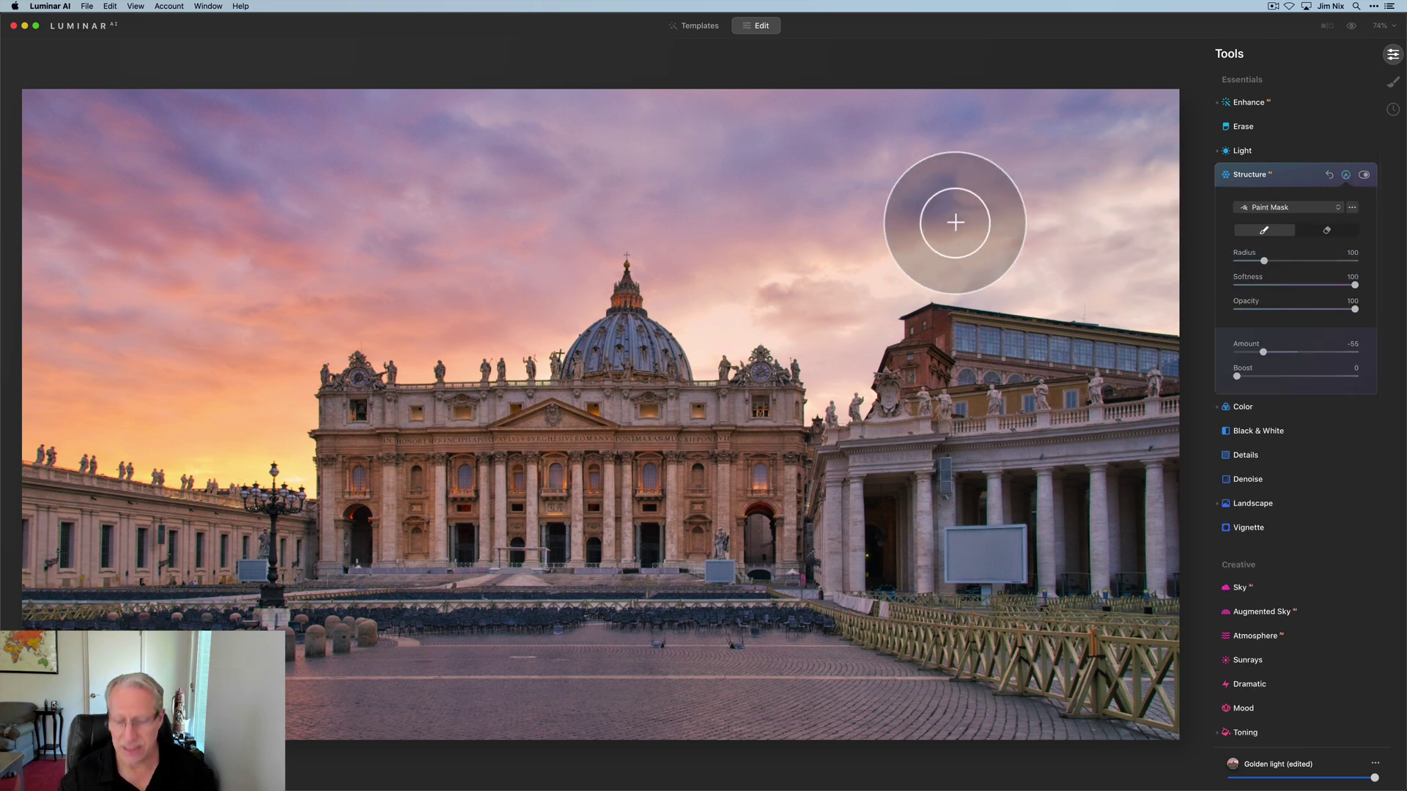
key(bracketright)
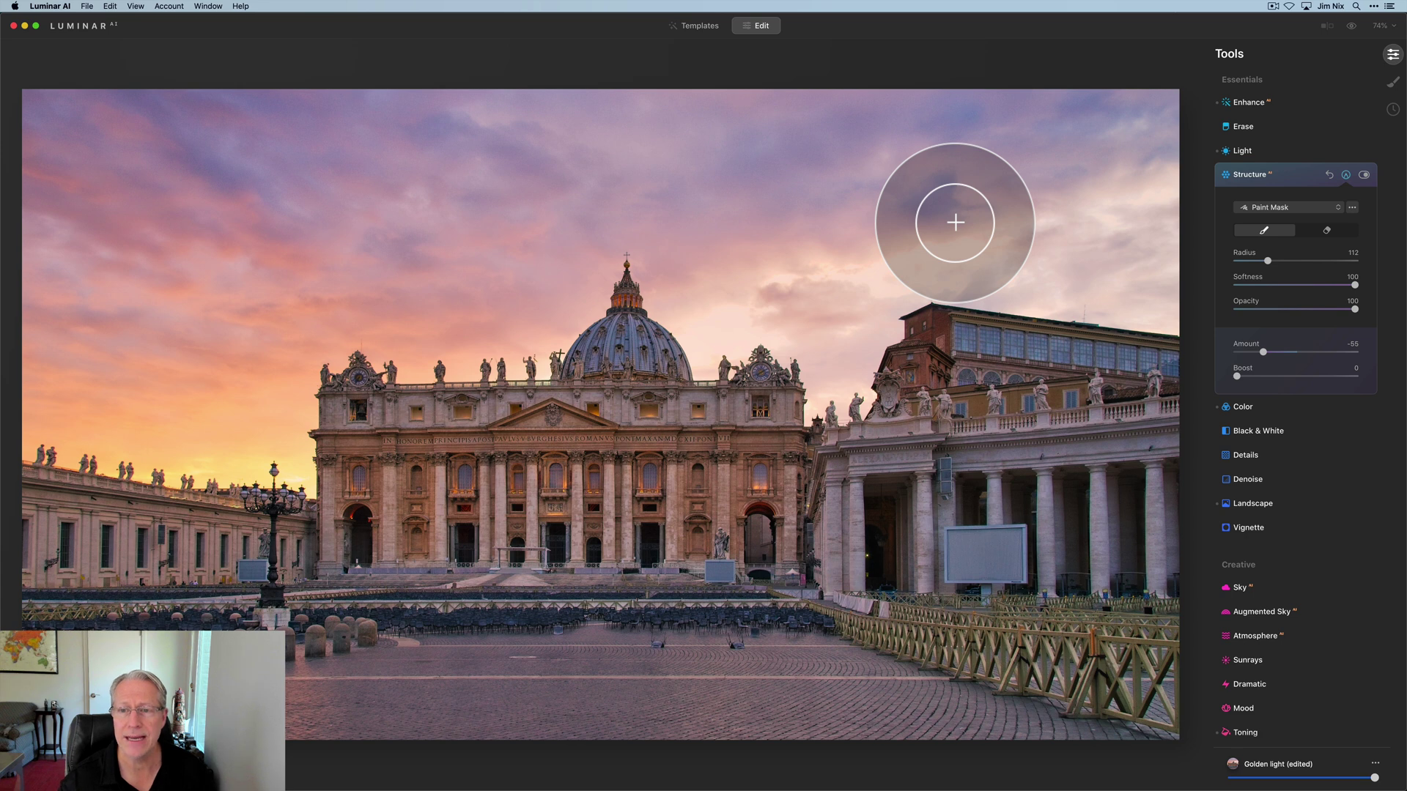
key(bracketright)
key(bracketright)
key(bracketright)
key(bracketright)
key(bracketright)
key(bracketright)
key(bracketright)
key(bracketright)
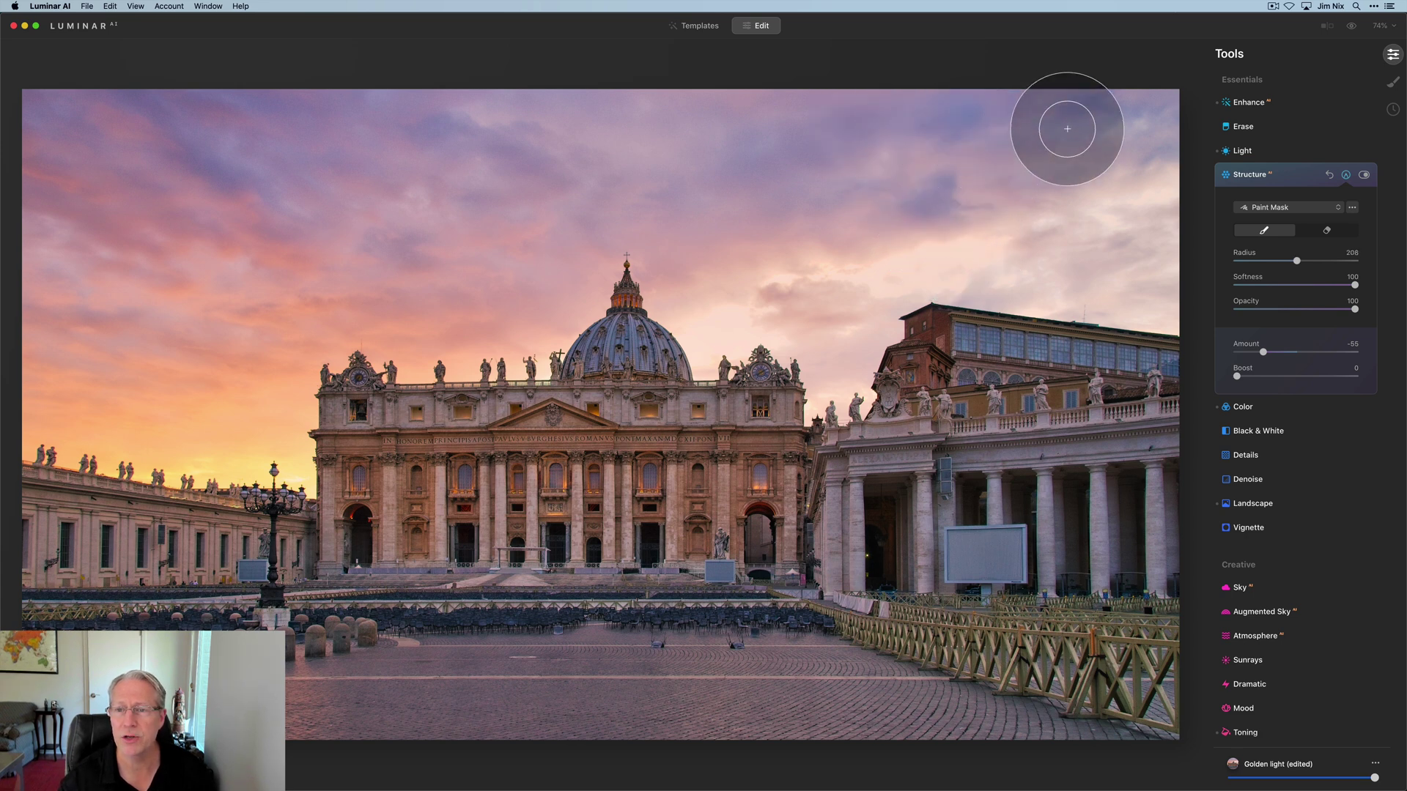
mouse_move(1095, 128)
mouse_down()
mouse_move(1168, 180)
mouse_move(1129, 243)
mouse_move(1171, 282)
mouse_up()
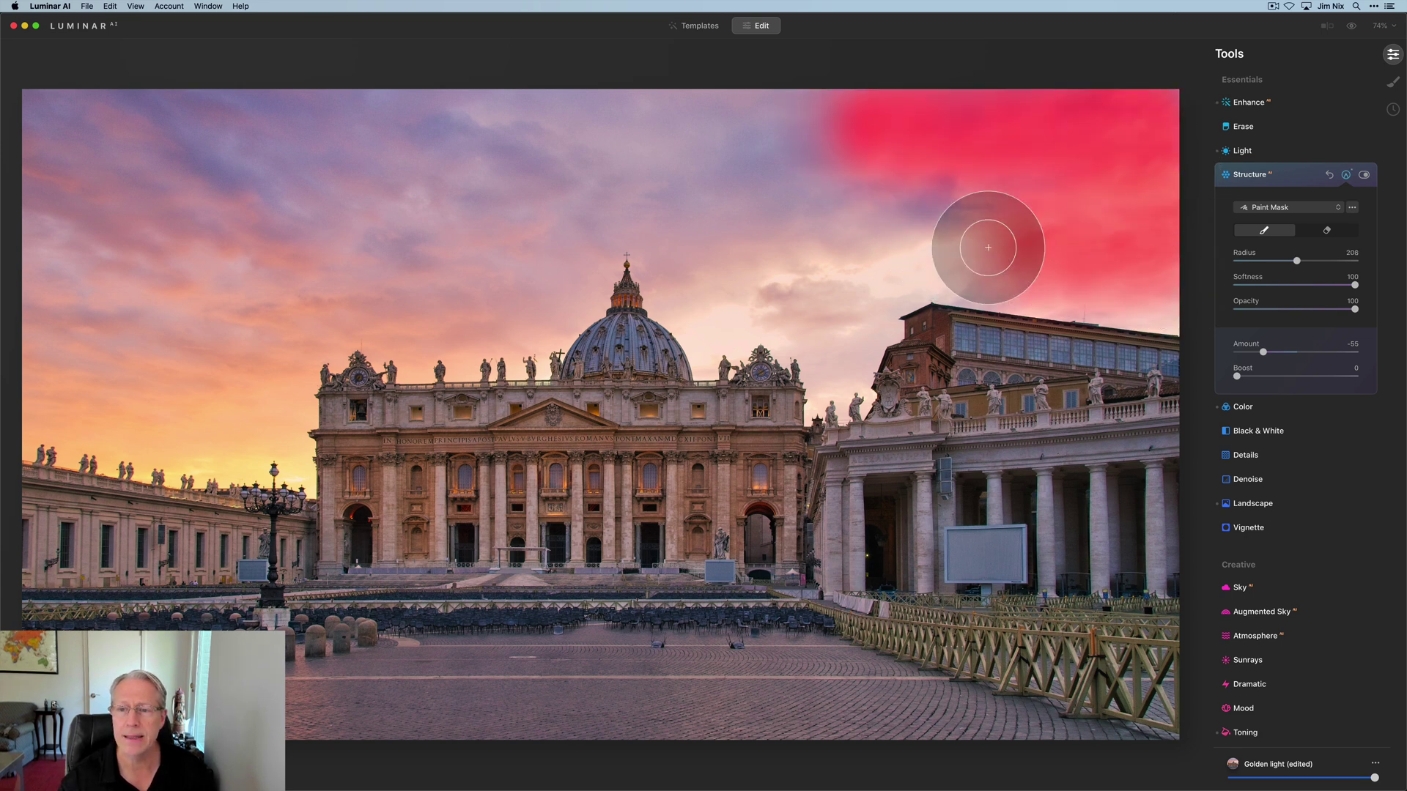
key(bracketleft)
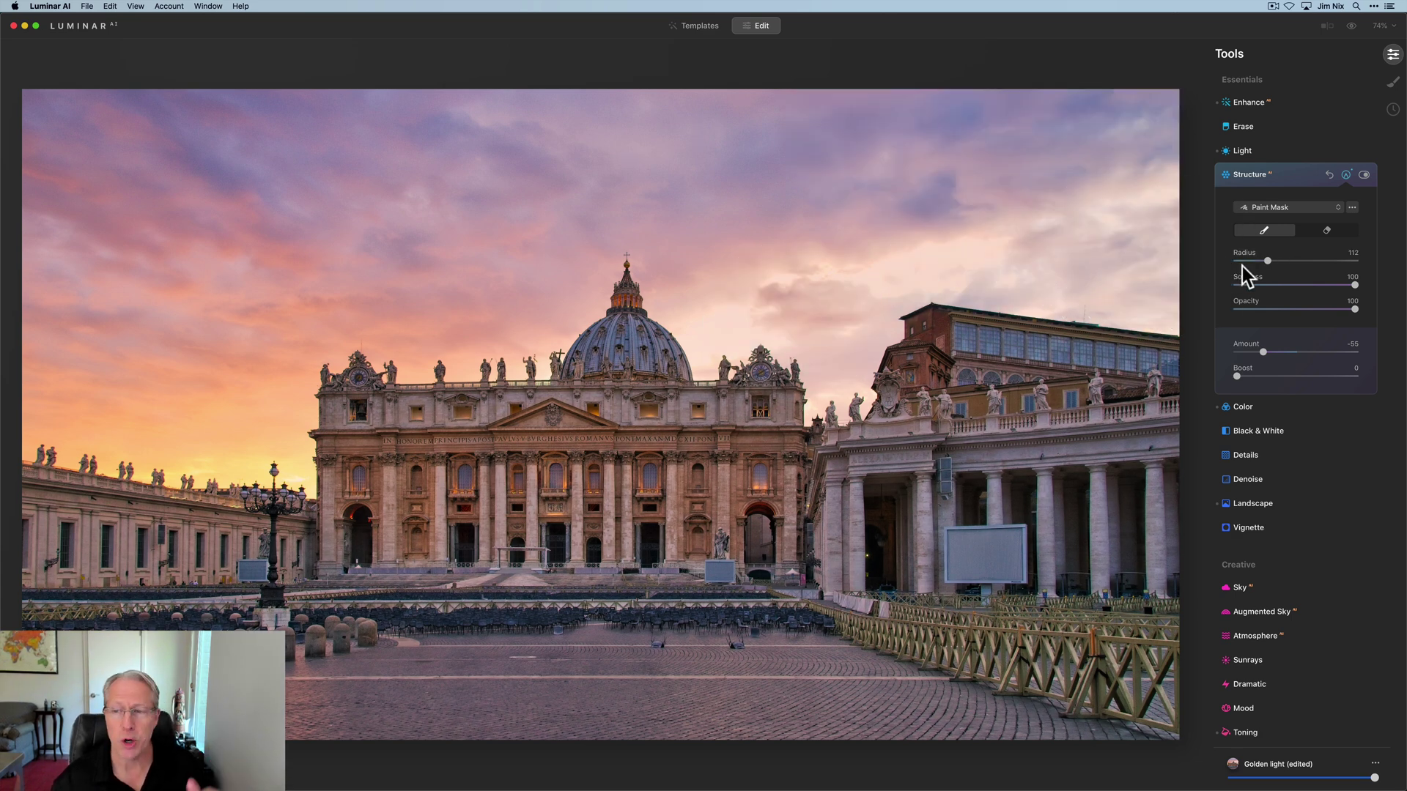
click(1296, 179)
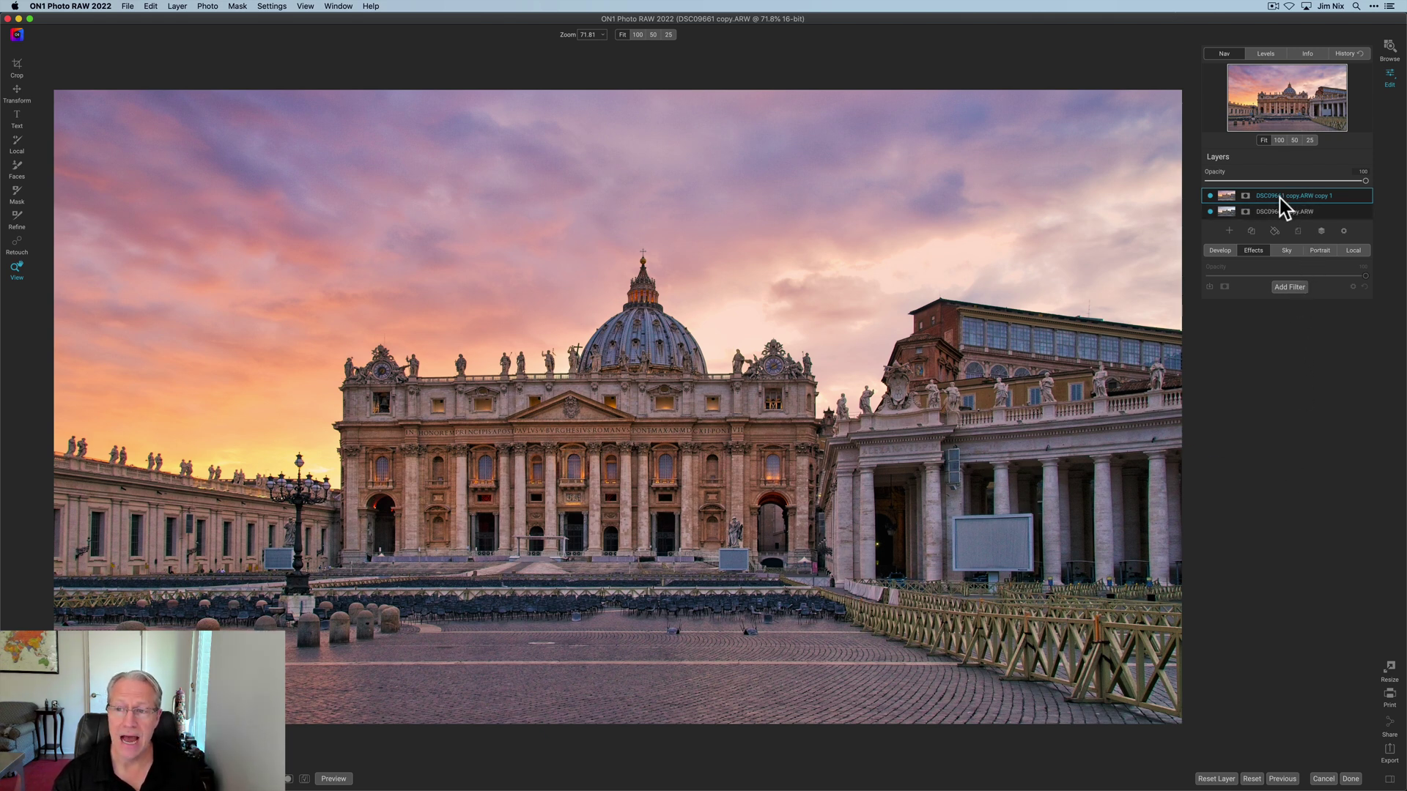
Hide and reshow the Golden light layer to compare it with the original
click(1210, 196)
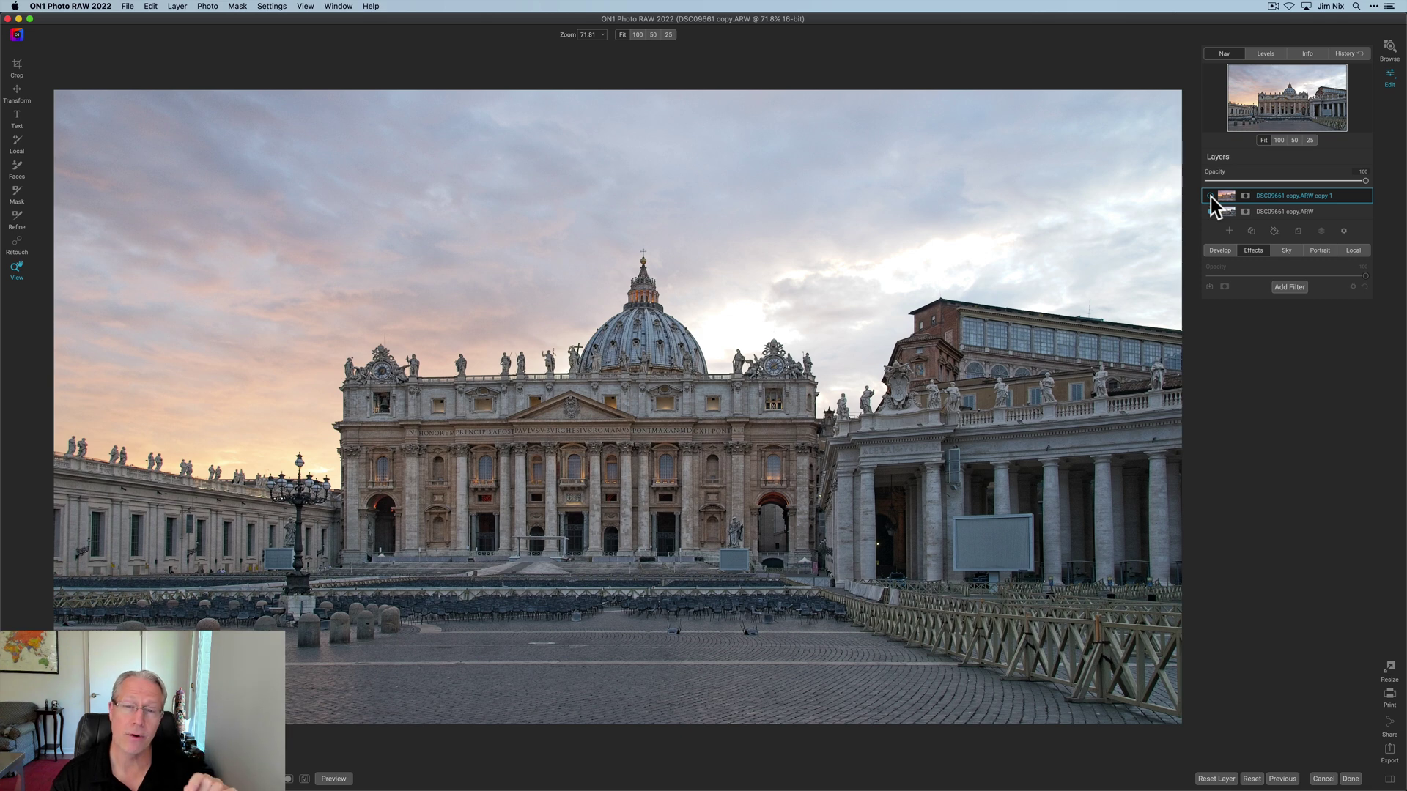
click(1210, 196)
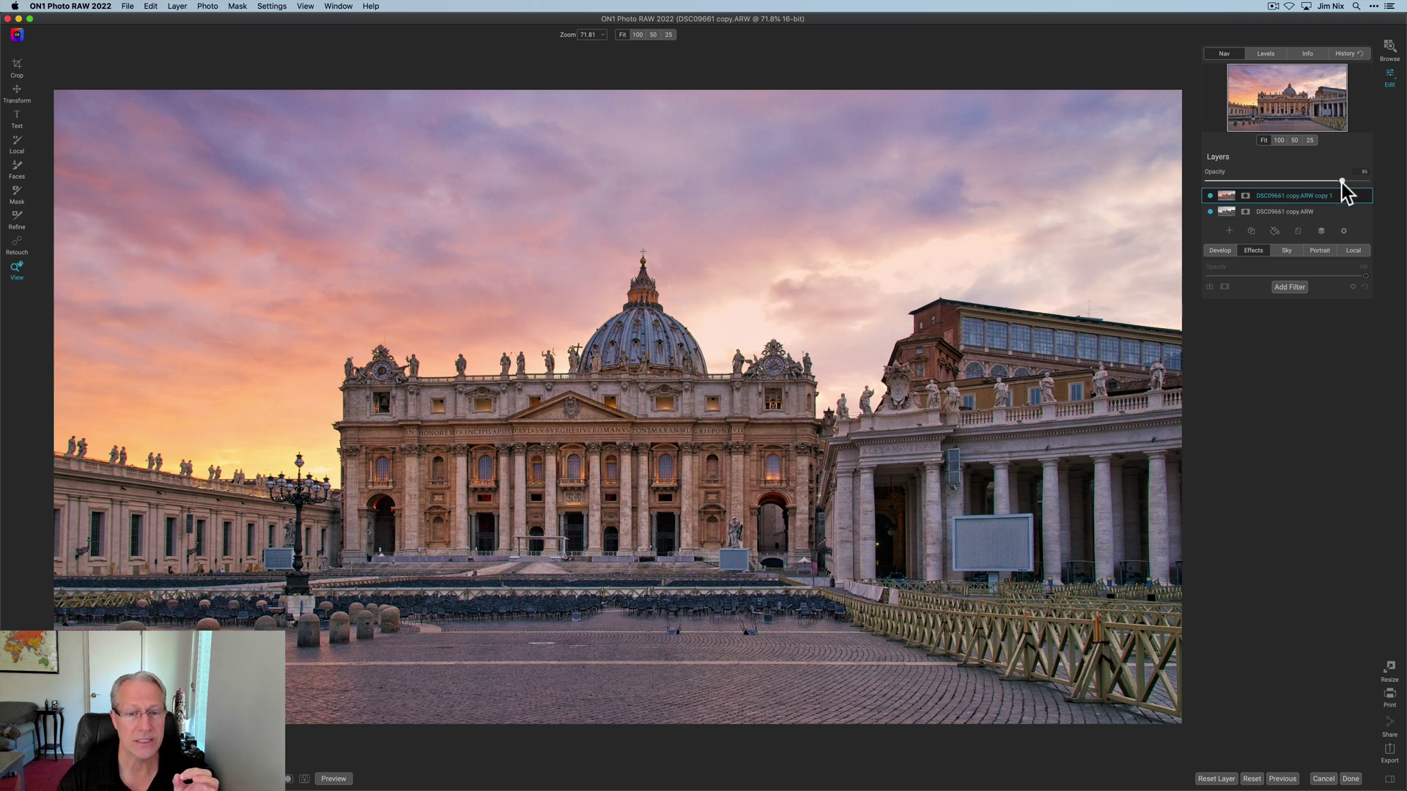
mouse_move(1342, 182)
mouse_down()
mouse_move(1400, 180)
mouse_move(1300, 182)
mouse_move(1338, 183)
mouse_up()
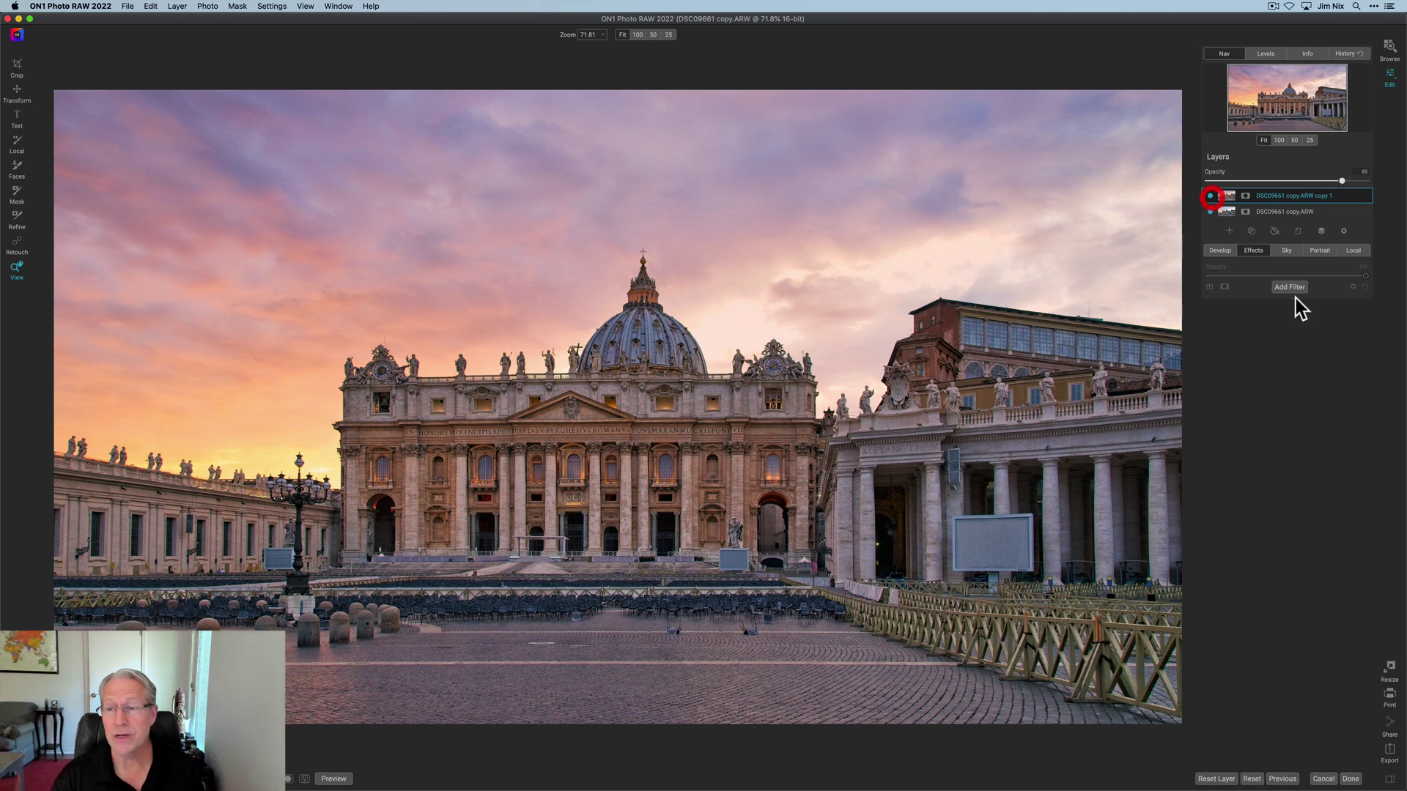
click(1209, 196)
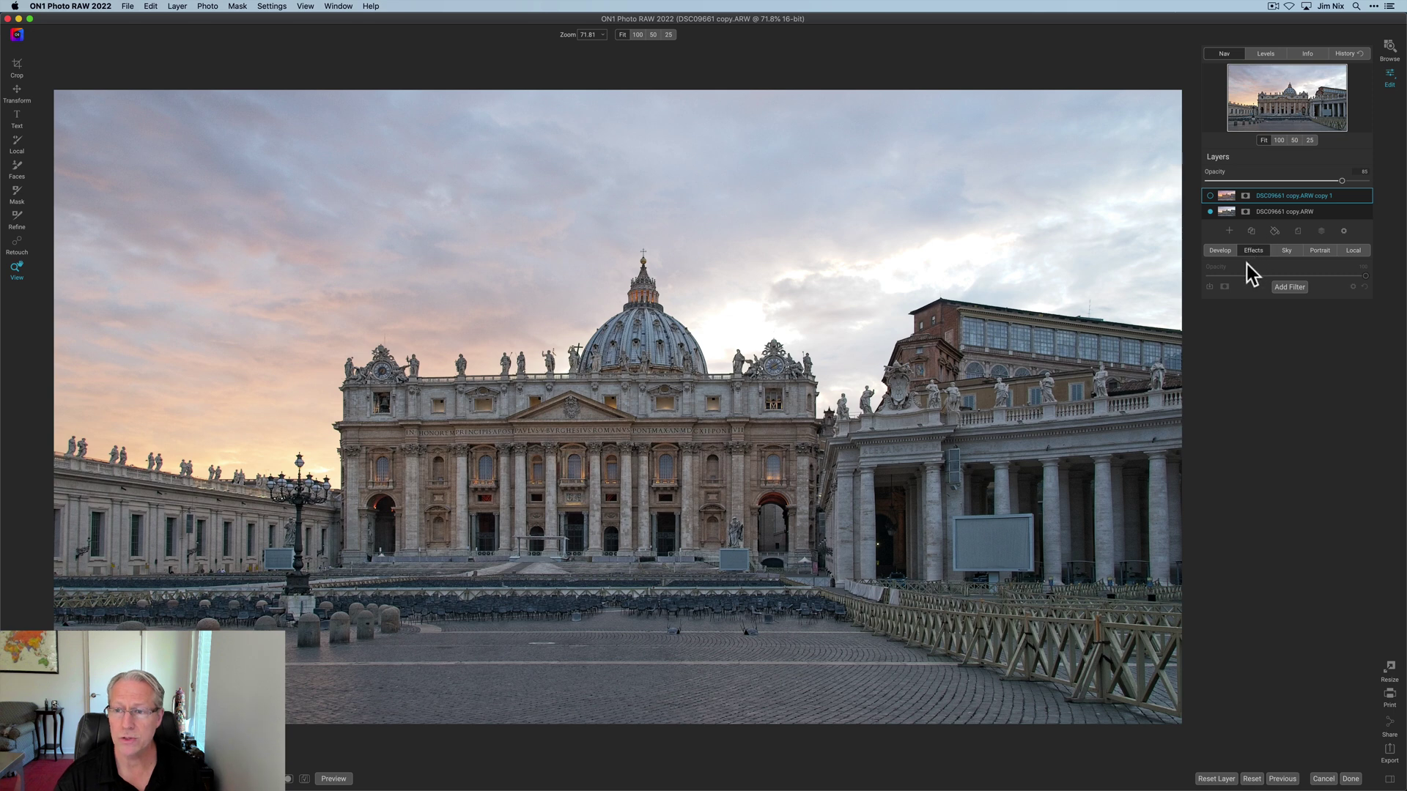
click(1271, 213)
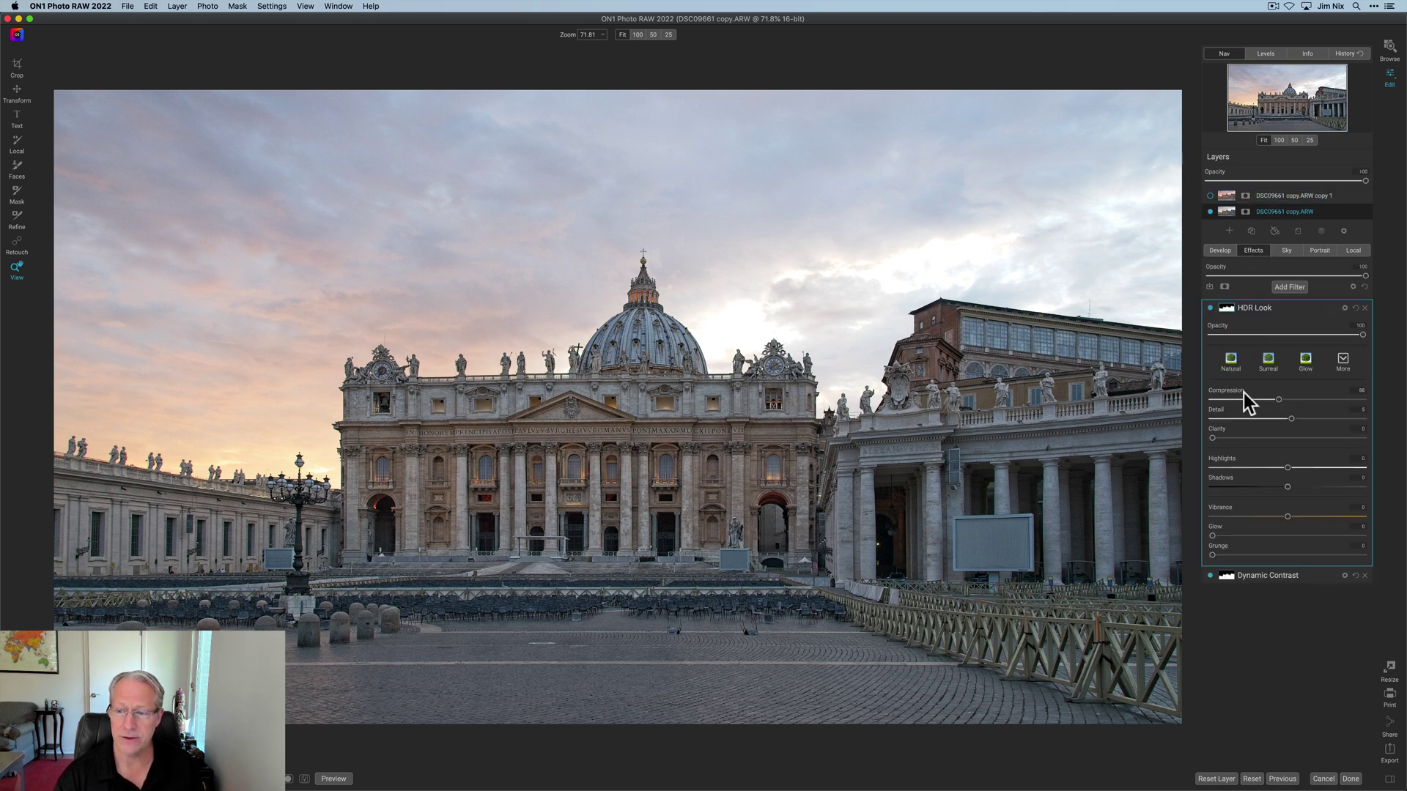
click(1211, 195)
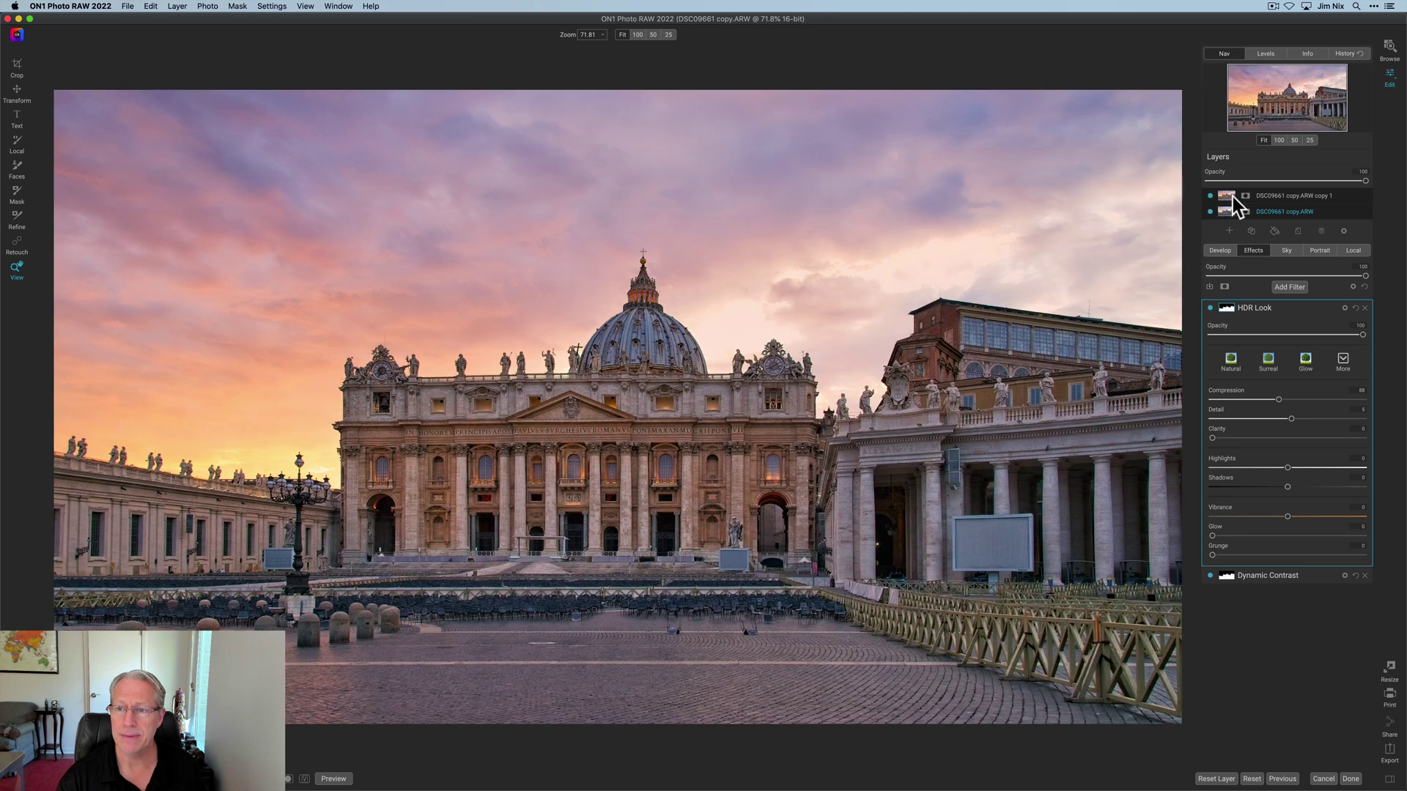
click(1273, 198)
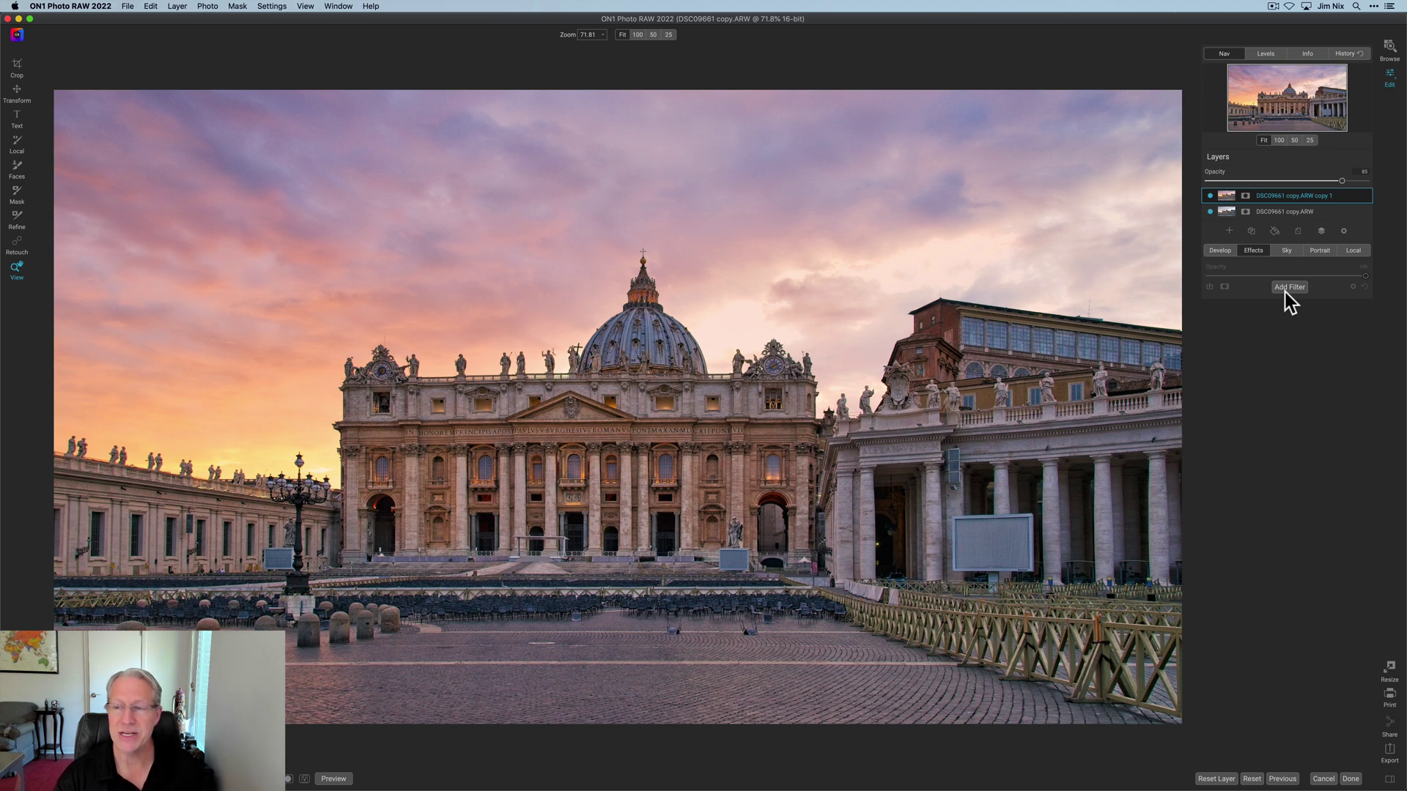
Add a Vignette filter to the Golden light layer with lowered brightness and size, comparing it off and on
click(1285, 290)
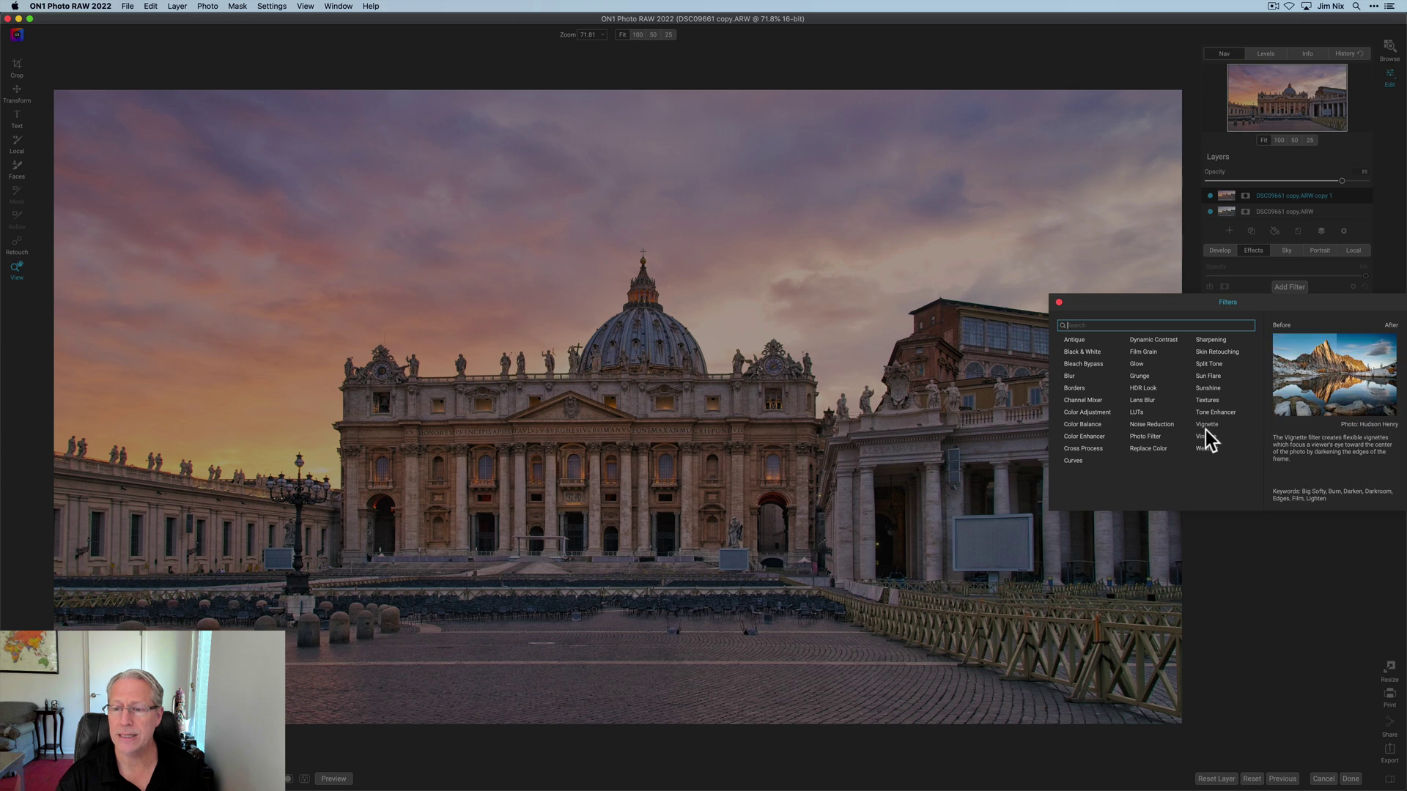
click(1206, 424)
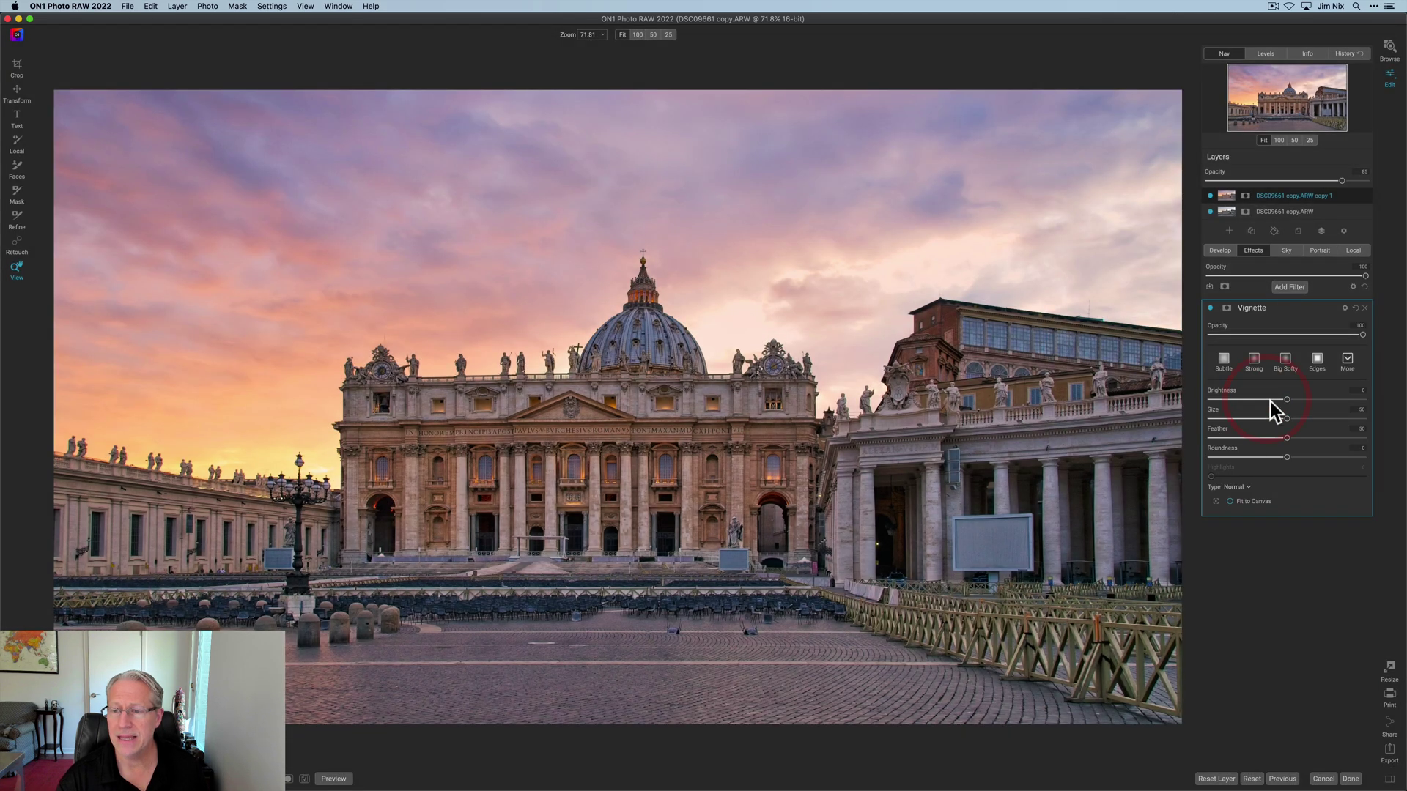
click(1268, 400)
click(1268, 417)
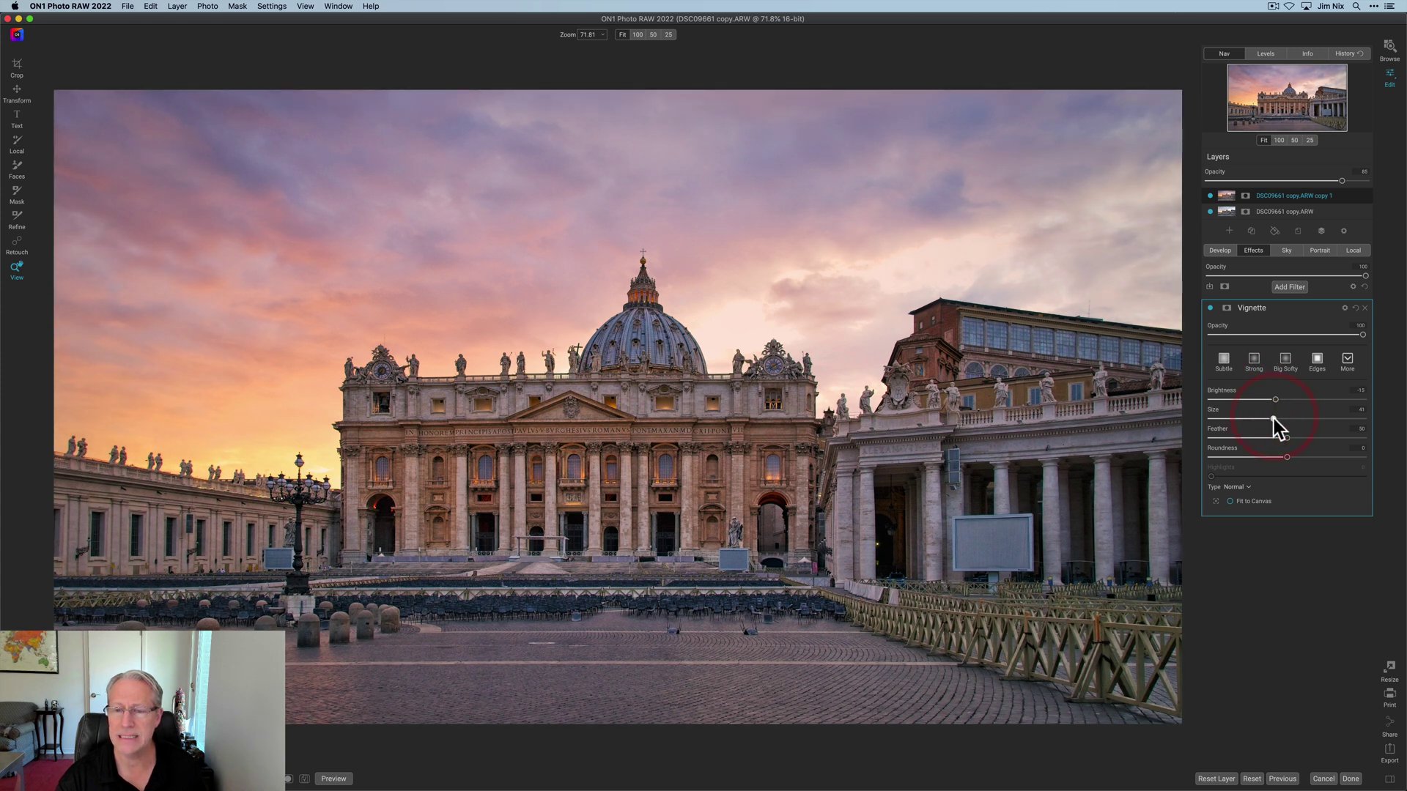
click(1211, 309)
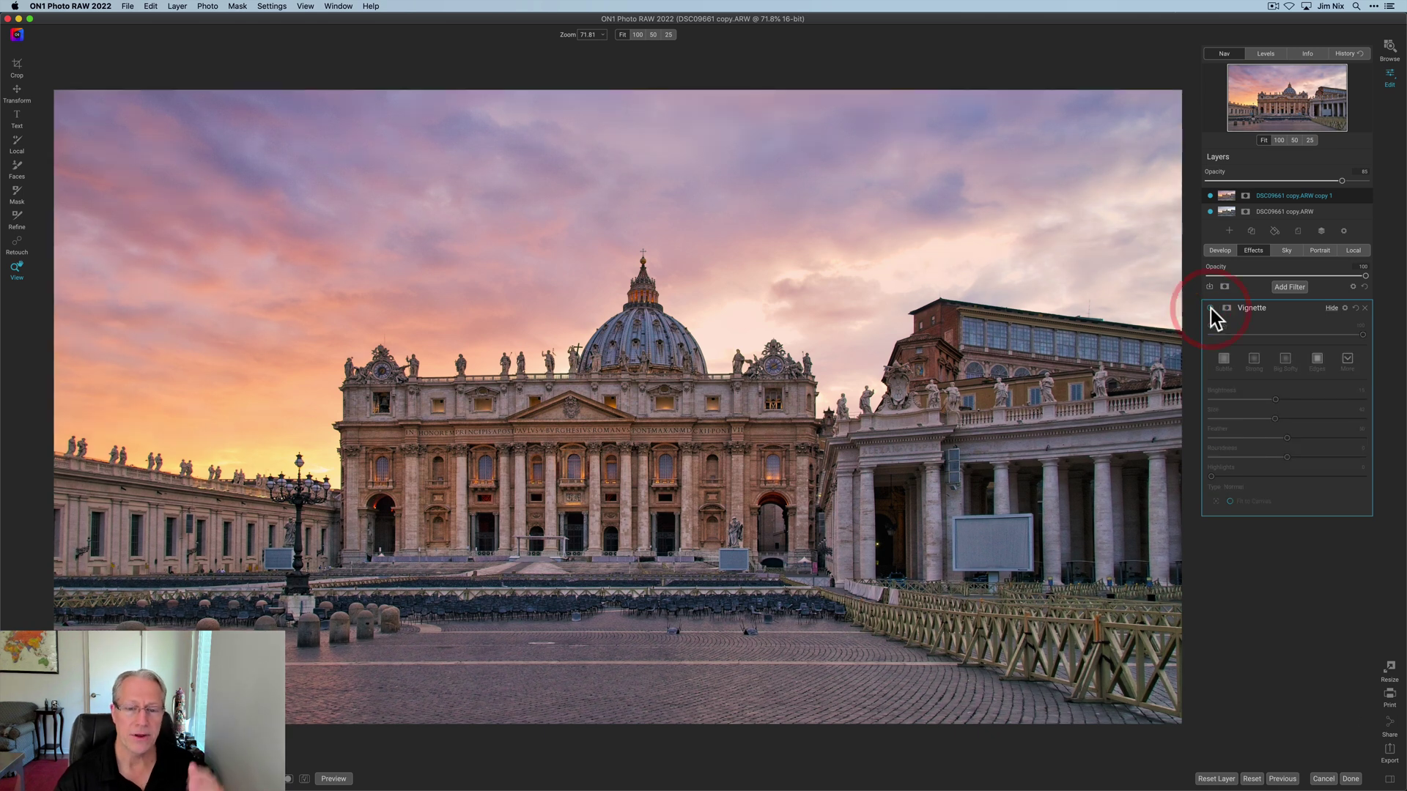
click(1211, 310)
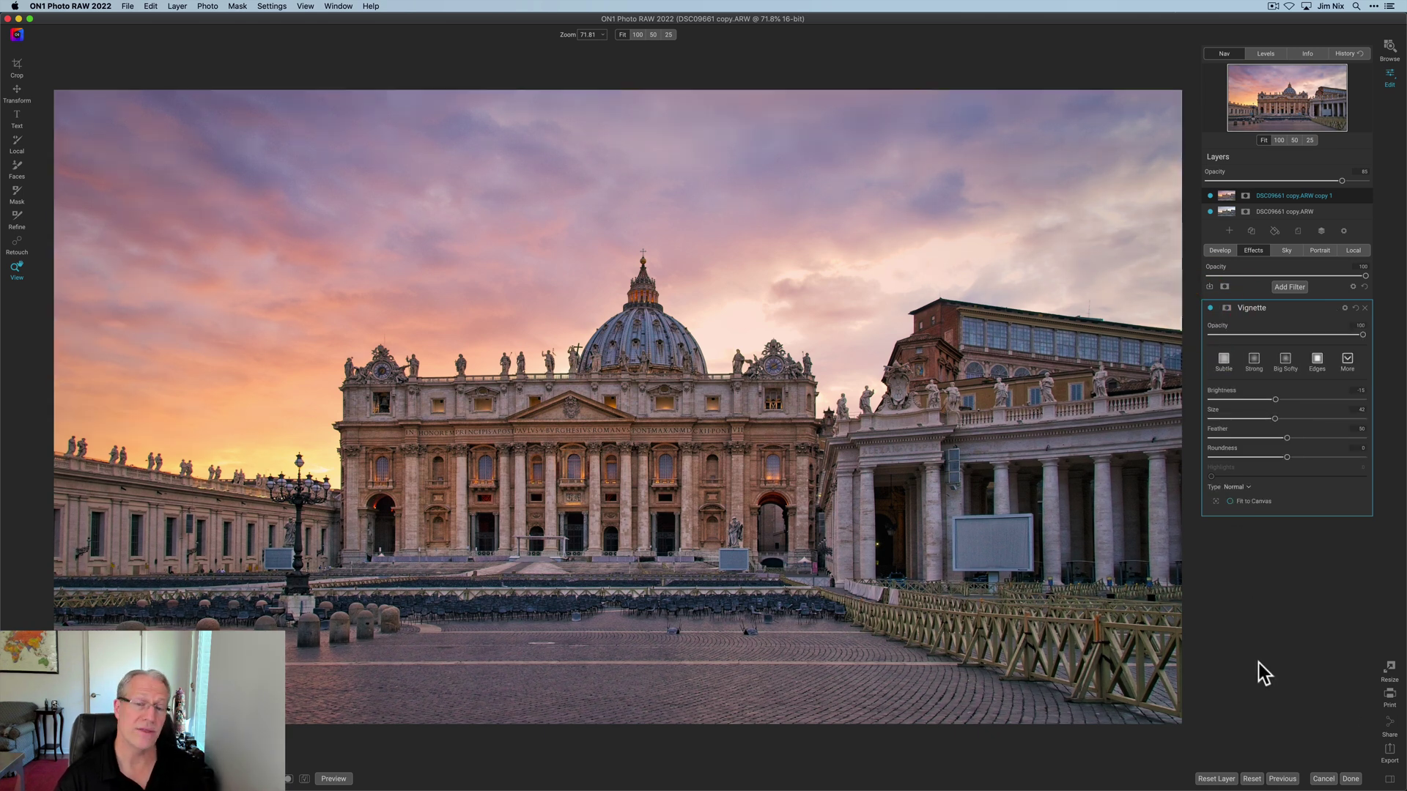